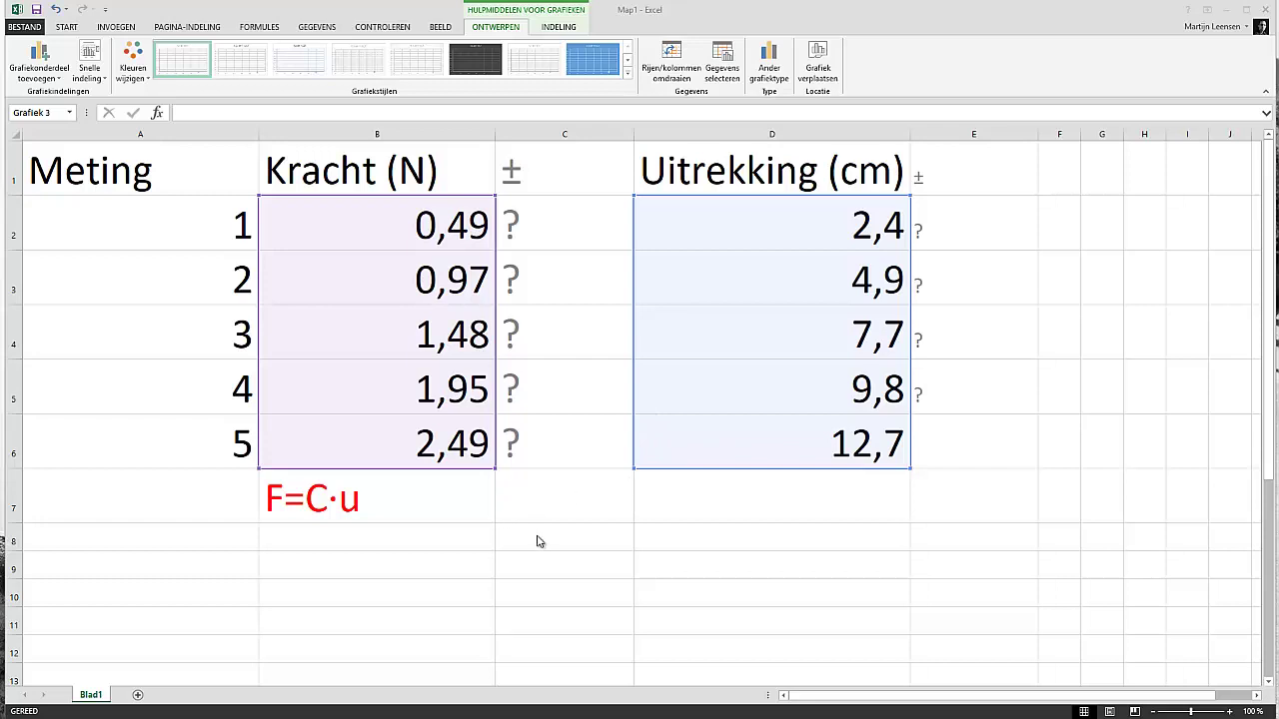
- Narrow the Uitrekking vs Kracht chart and reposition it under the data across columns A–D
scroll(537, 535, down, 3)
scroll(536, 536, down, 1)
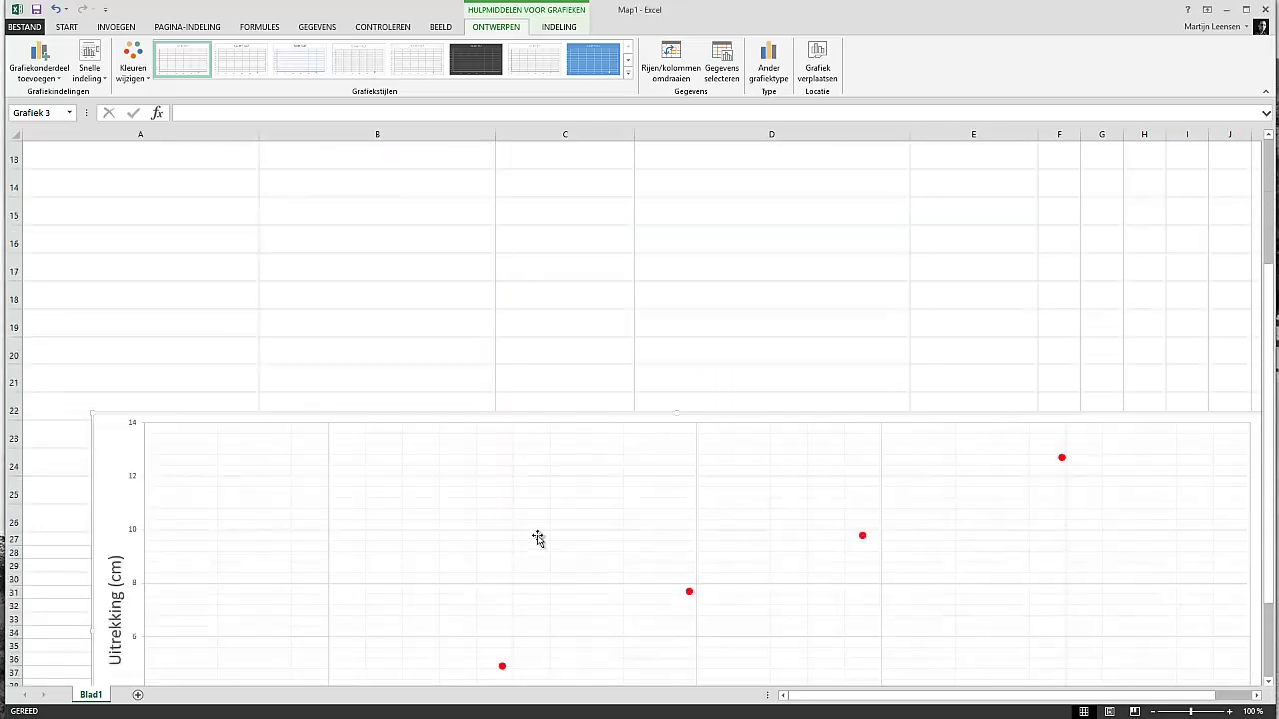
scroll(538, 538, down, 1)
scroll(537, 539, down, 1)
scroll(540, 538, down, 1)
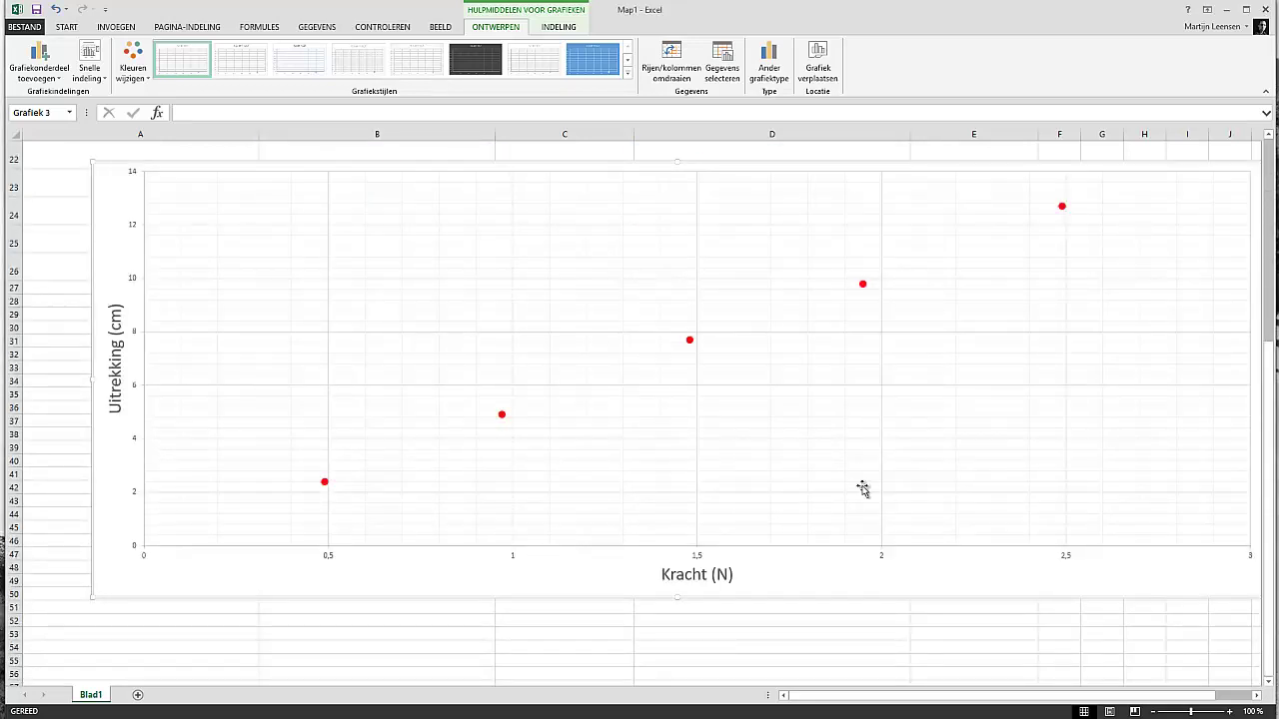
drag(1087, 576, 1033, 577)
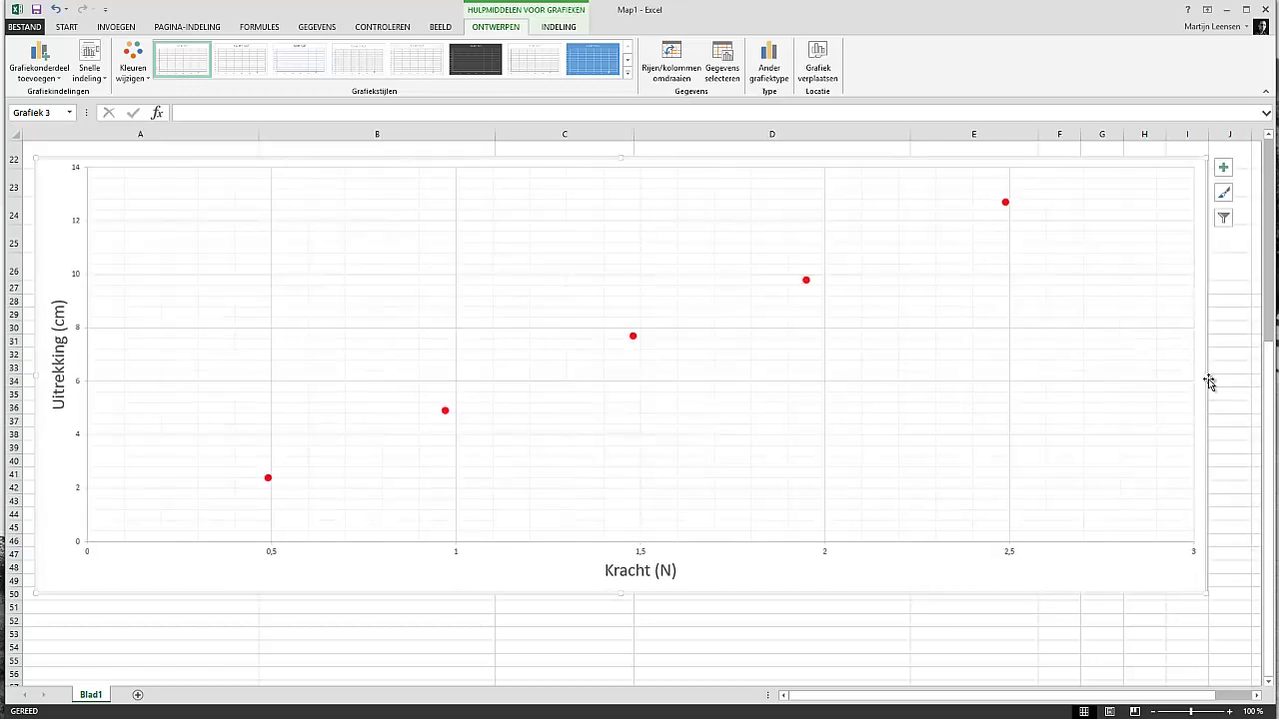
drag(1205, 377, 771, 415)
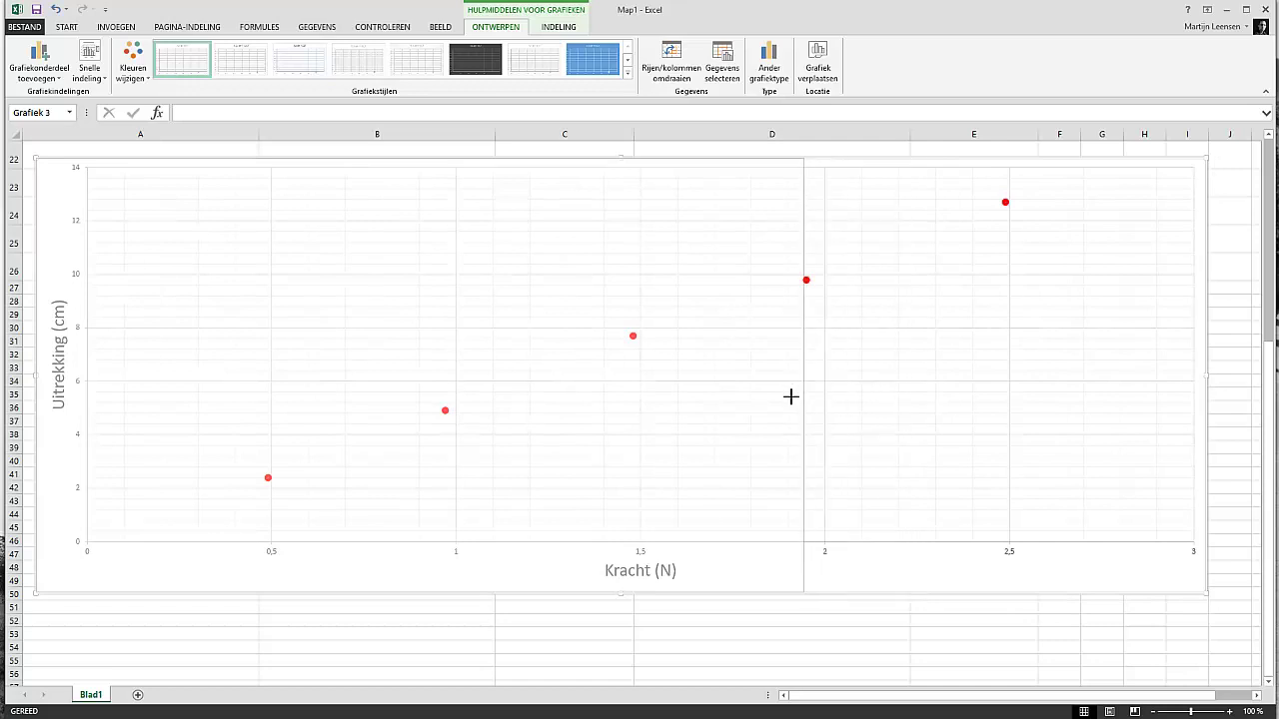
drag(651, 591, 716, 636)
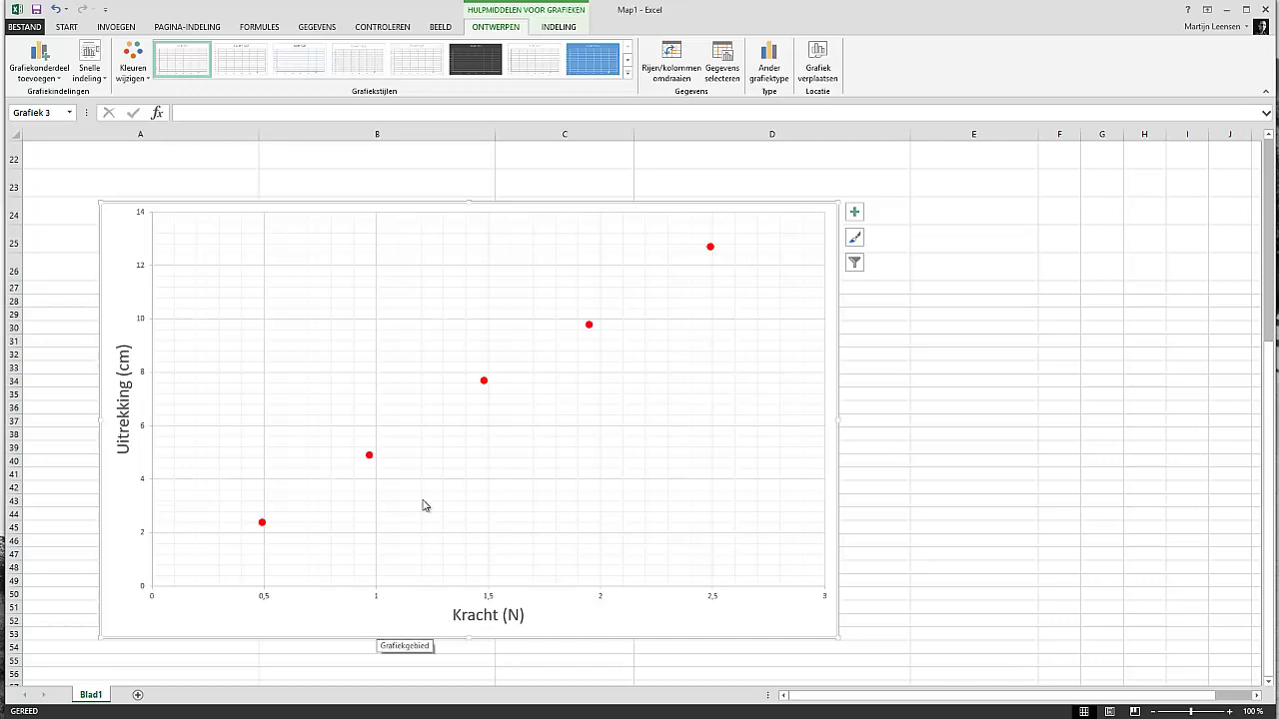
- Add a linear trendline to the data series with its intercept fixed at 0,0
right_click(485, 382)
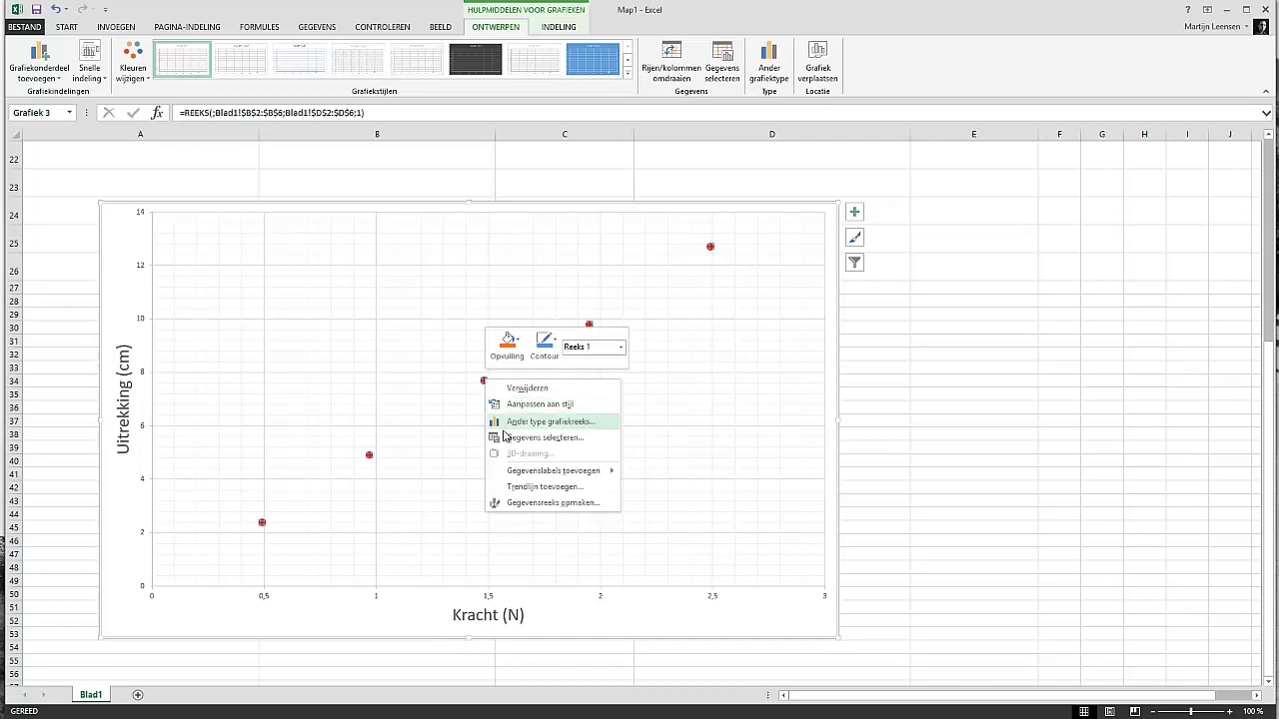
click(524, 488)
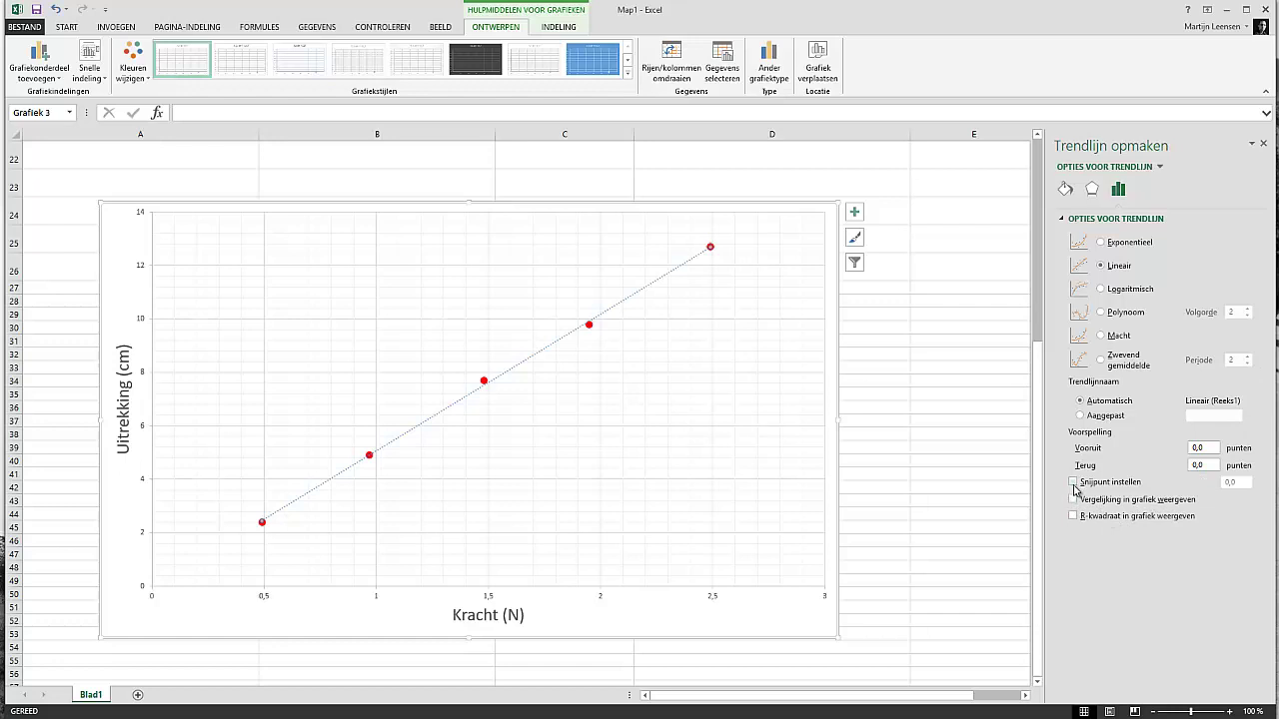
click(1074, 483)
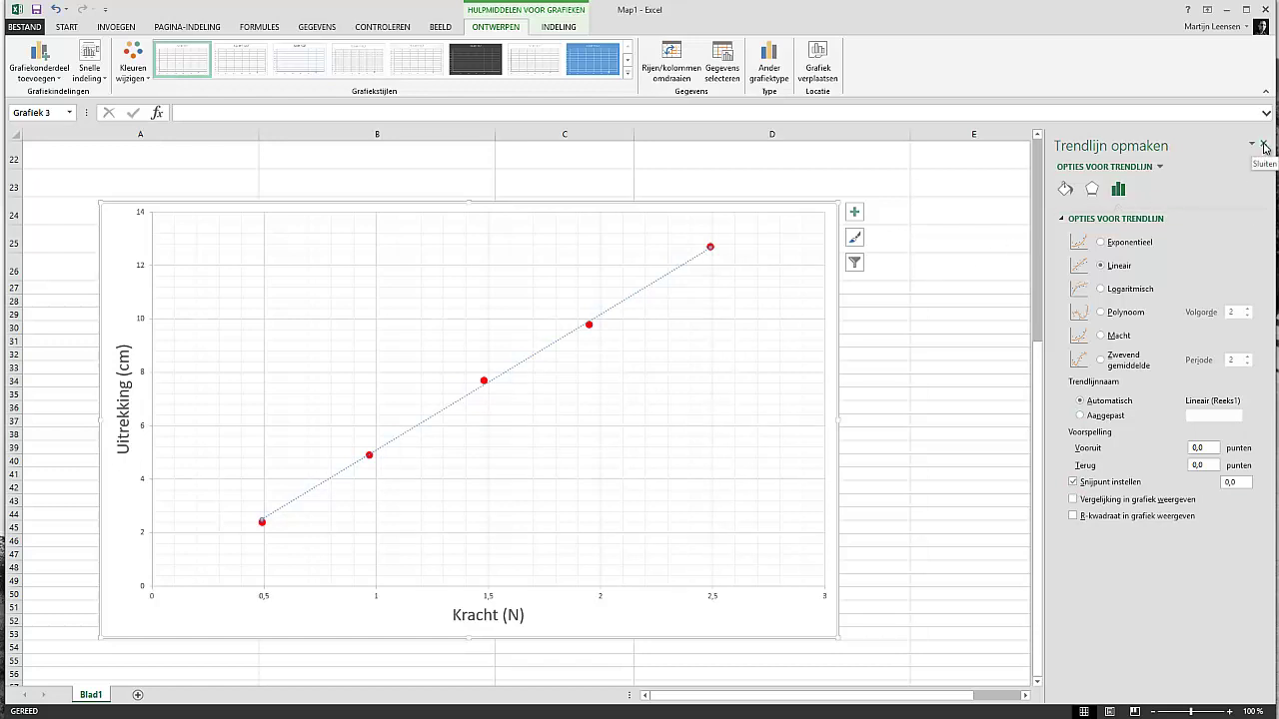
- Restyle the dotted trendline as a solid red line with 3 pt width
click(1264, 146)
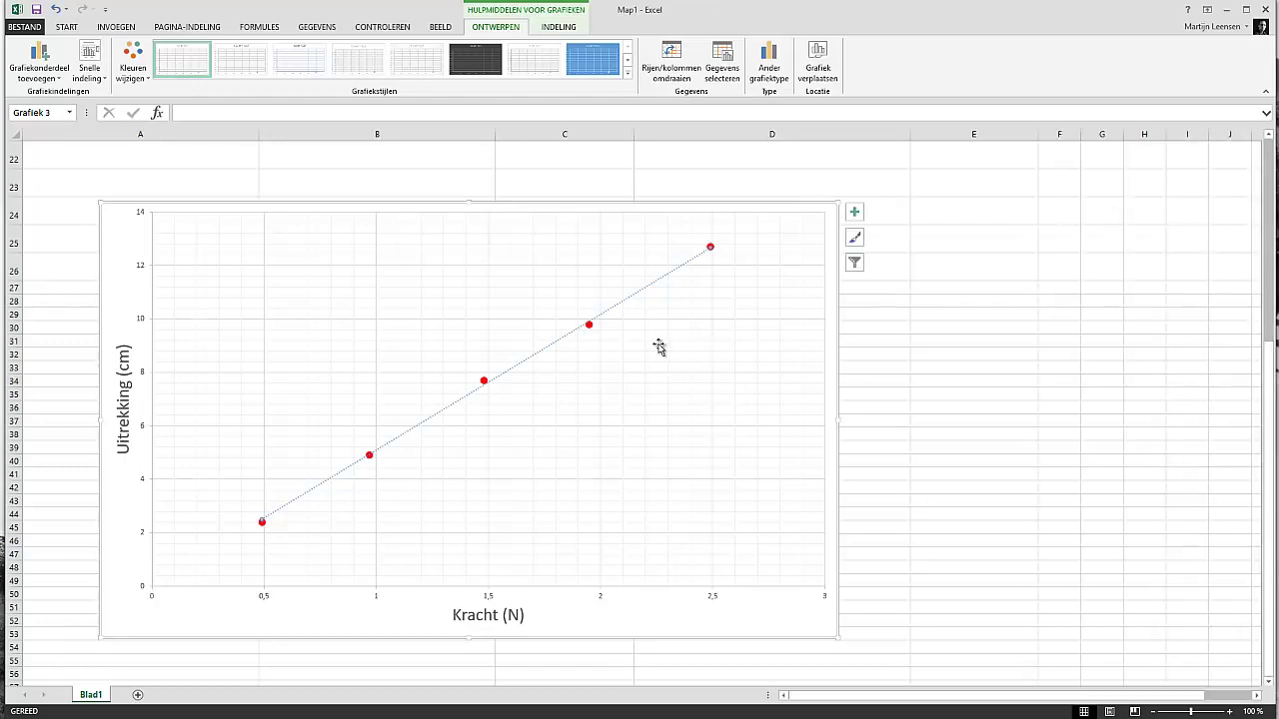
double_click(554, 344)
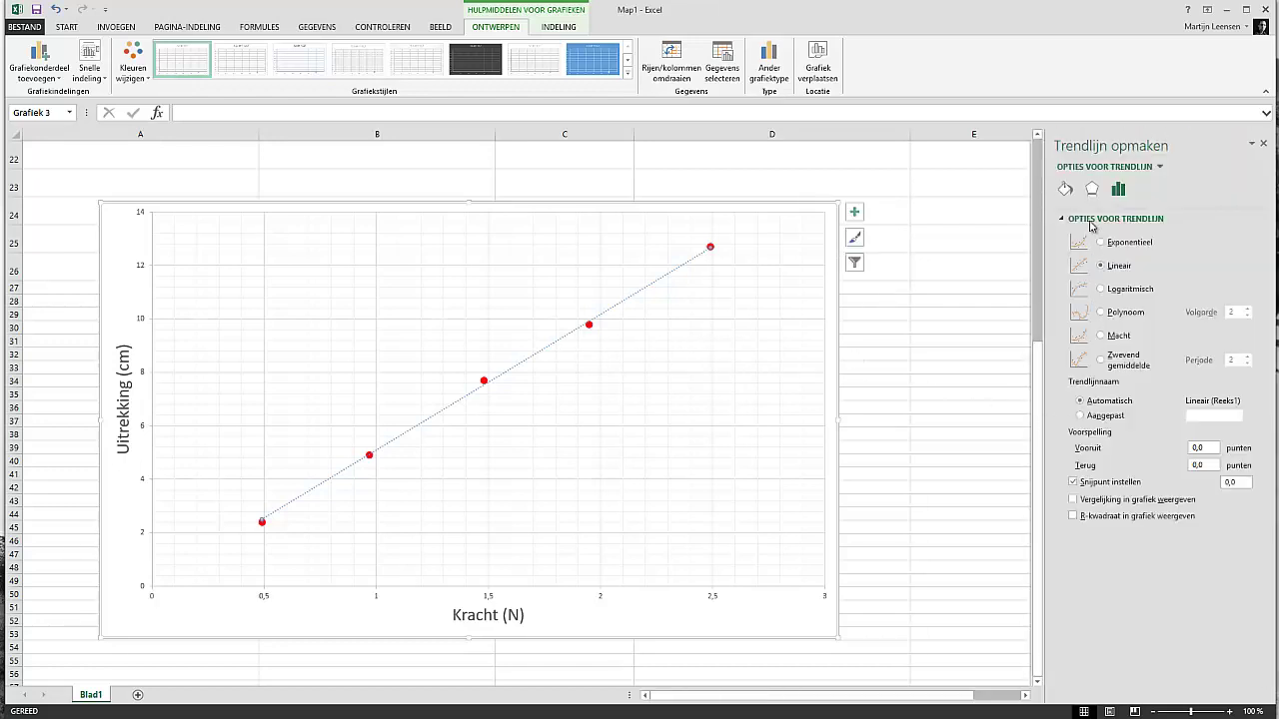
click(1064, 189)
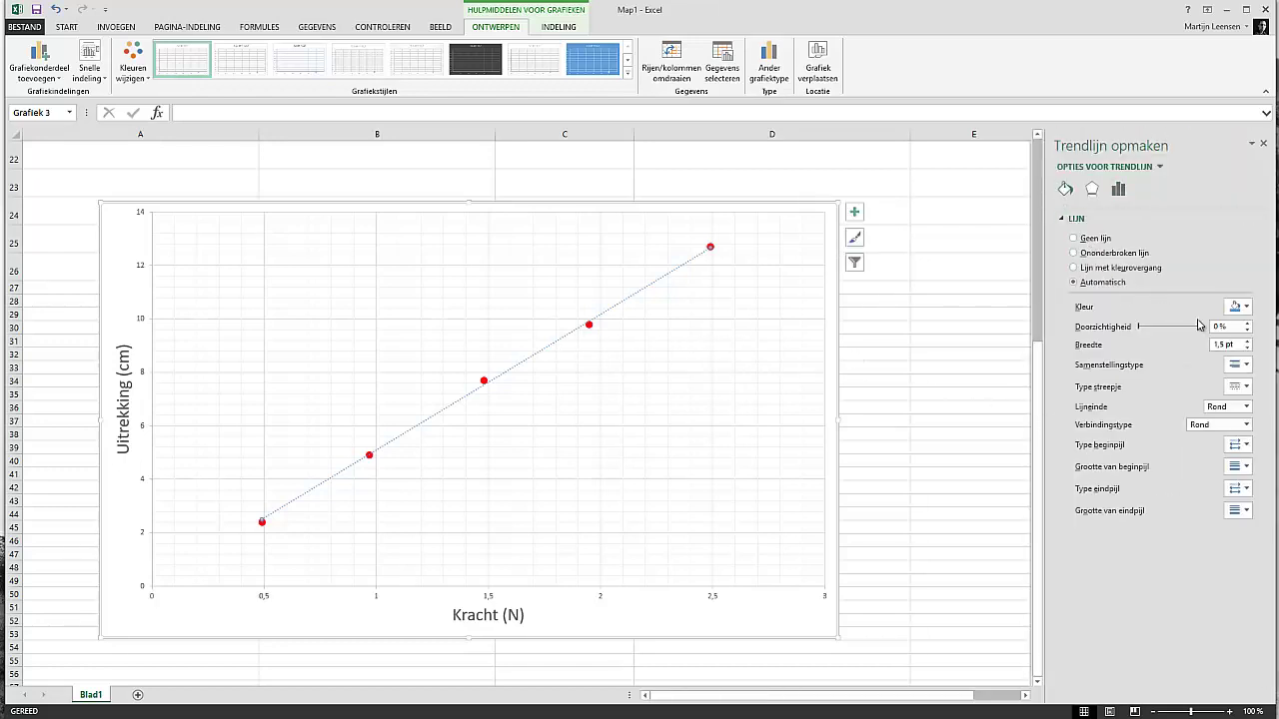
click(1237, 307)
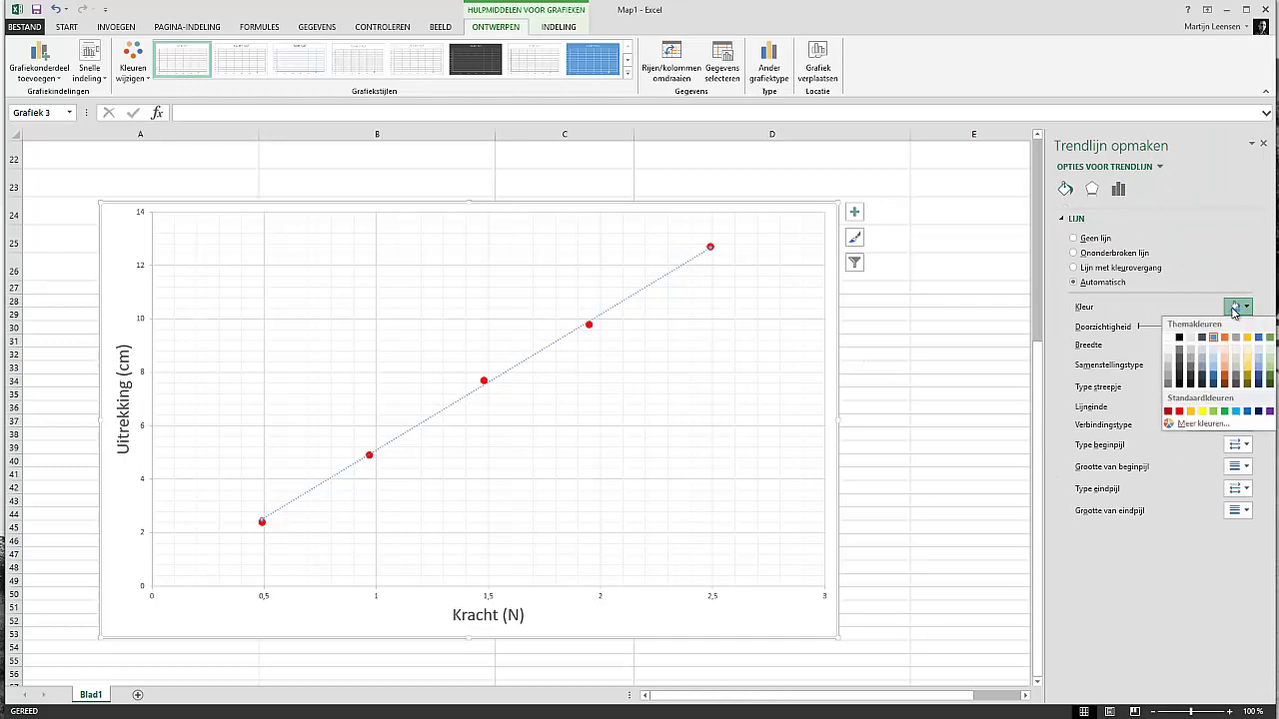
click(1179, 411)
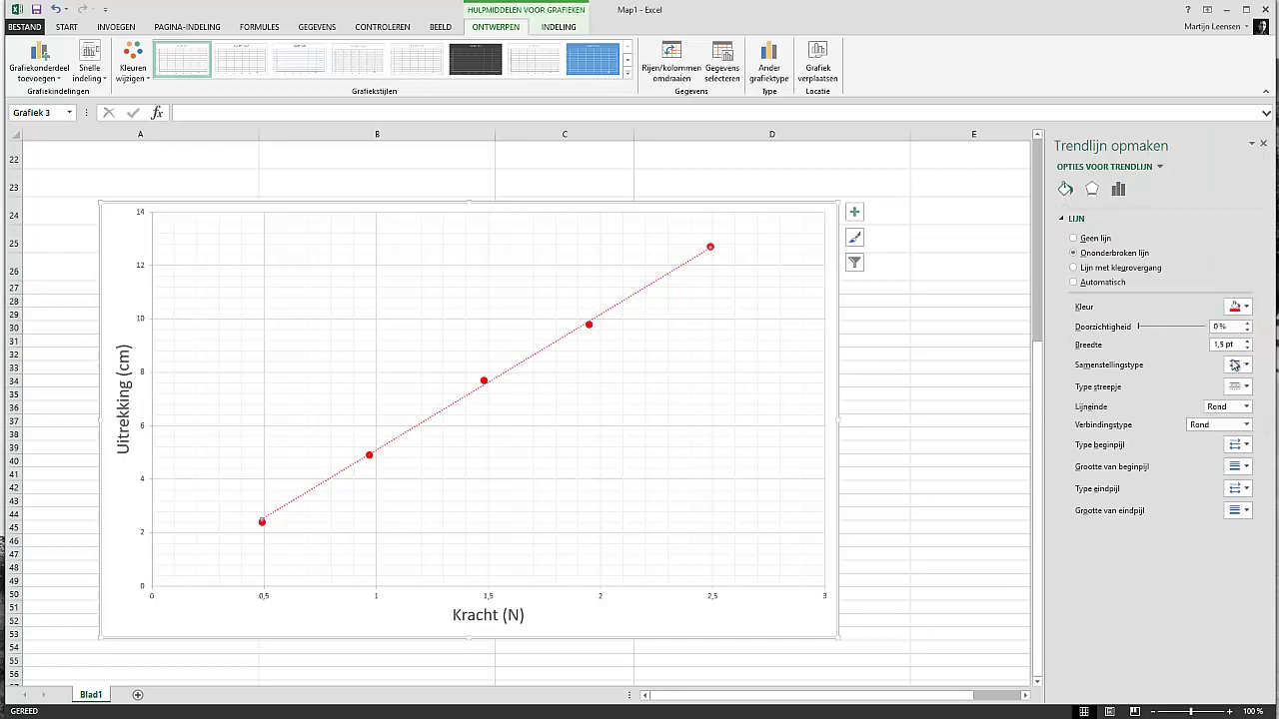
click(1248, 342)
click(1248, 342)
click(1247, 342)
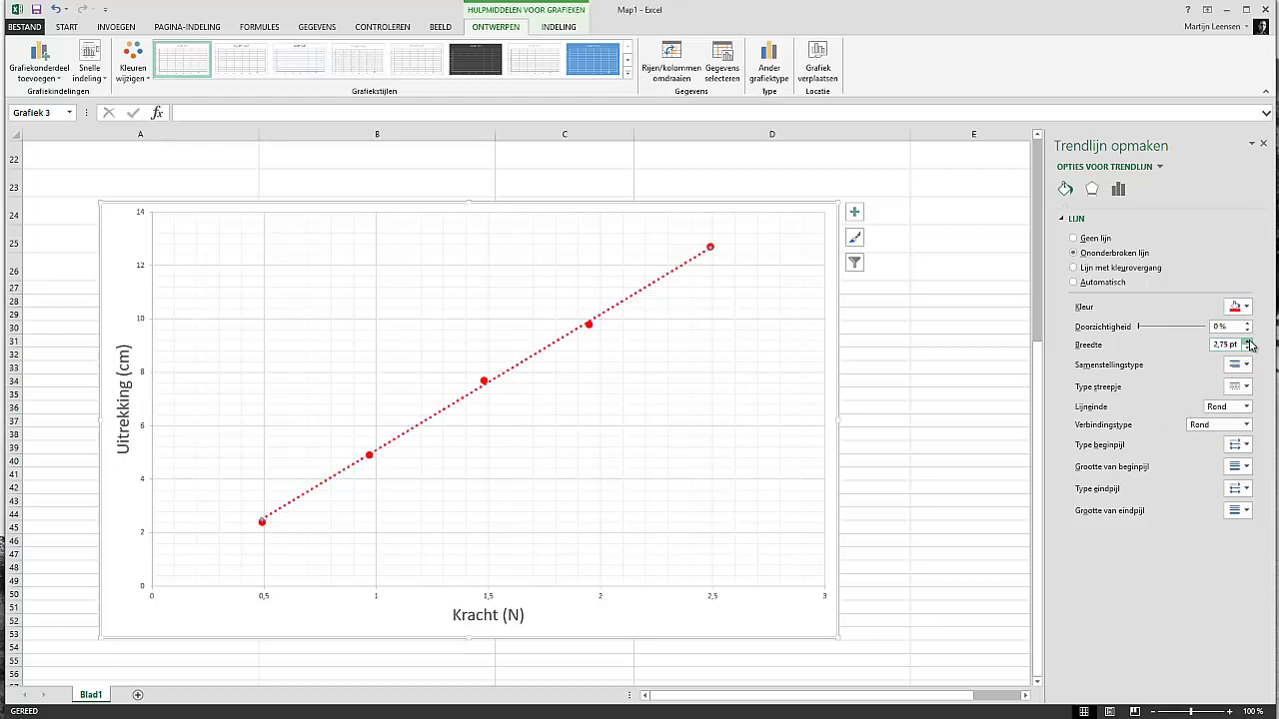
click(1247, 342)
click(1241, 388)
click(1243, 404)
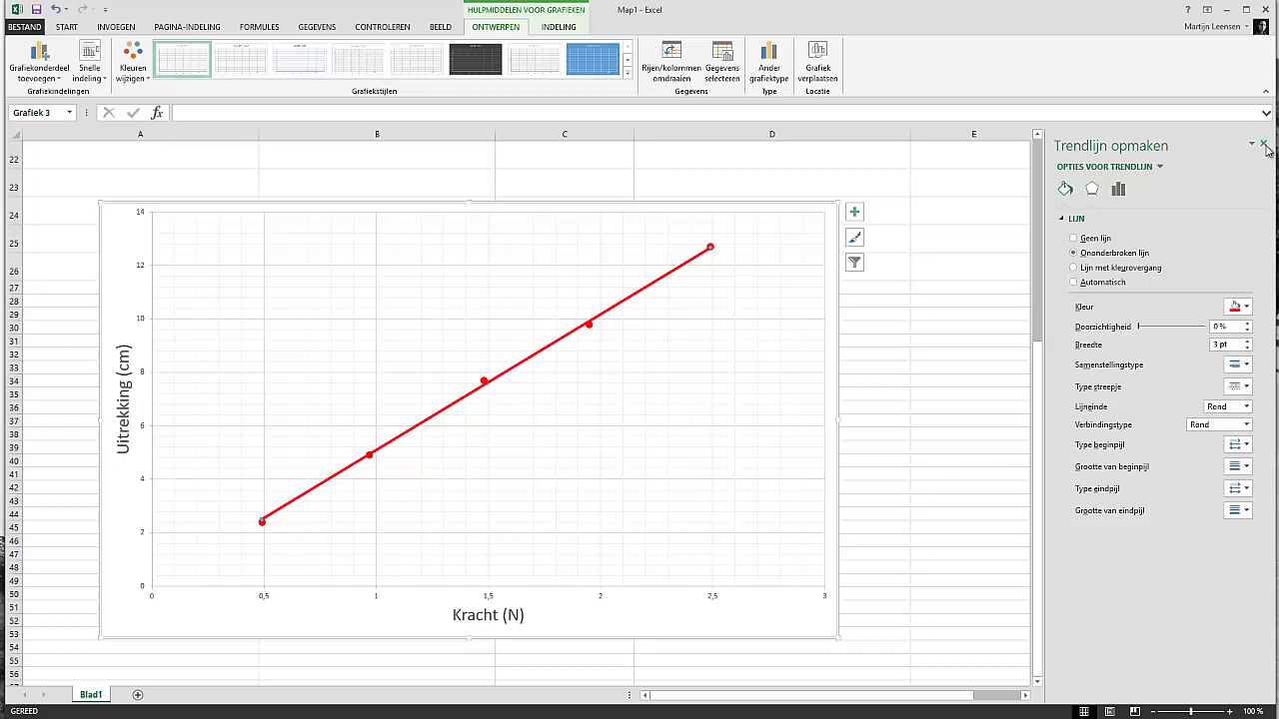
click(1263, 145)
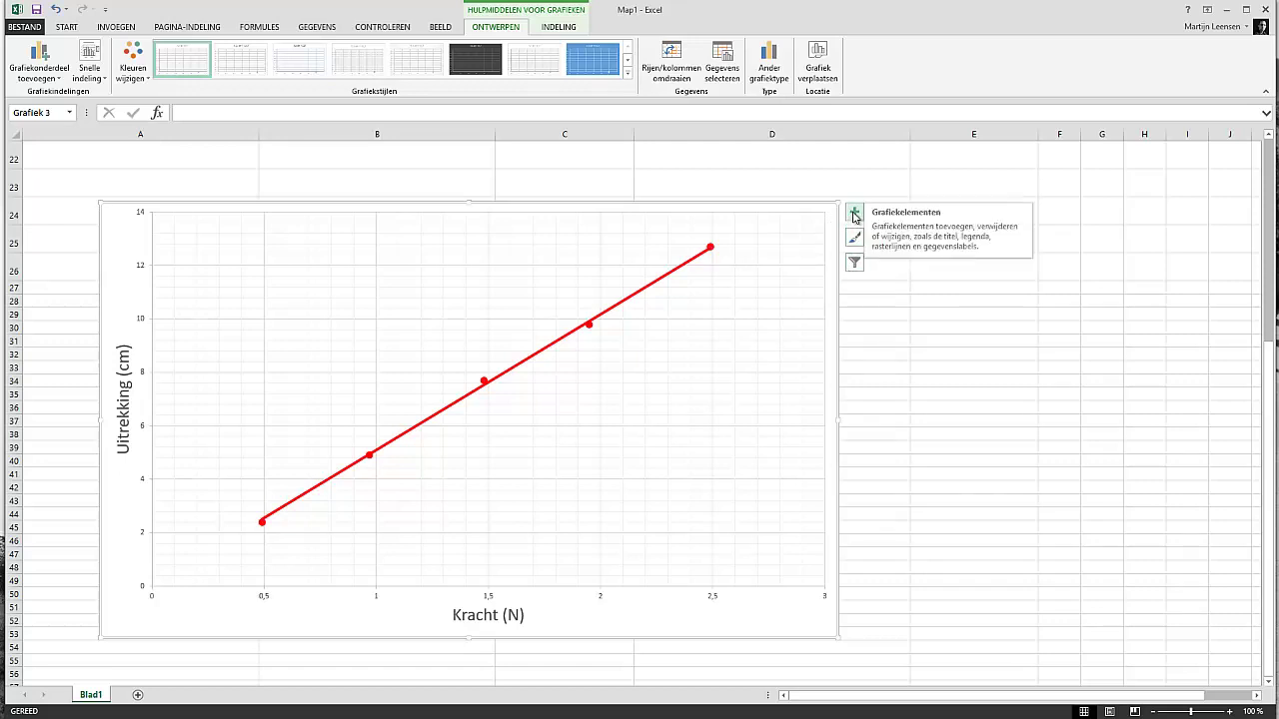
- Turn on the legend and Foutbalken chart elements, showing error bars on every point
click(854, 216)
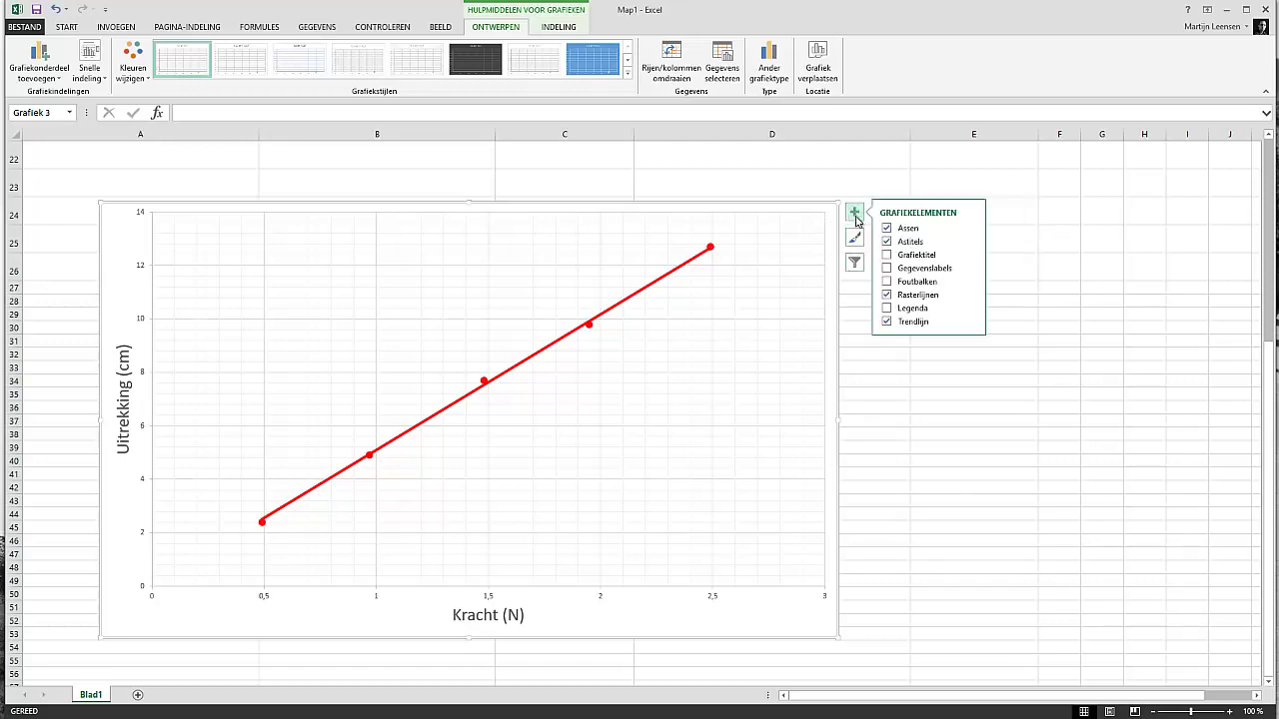
click(905, 308)
click(904, 284)
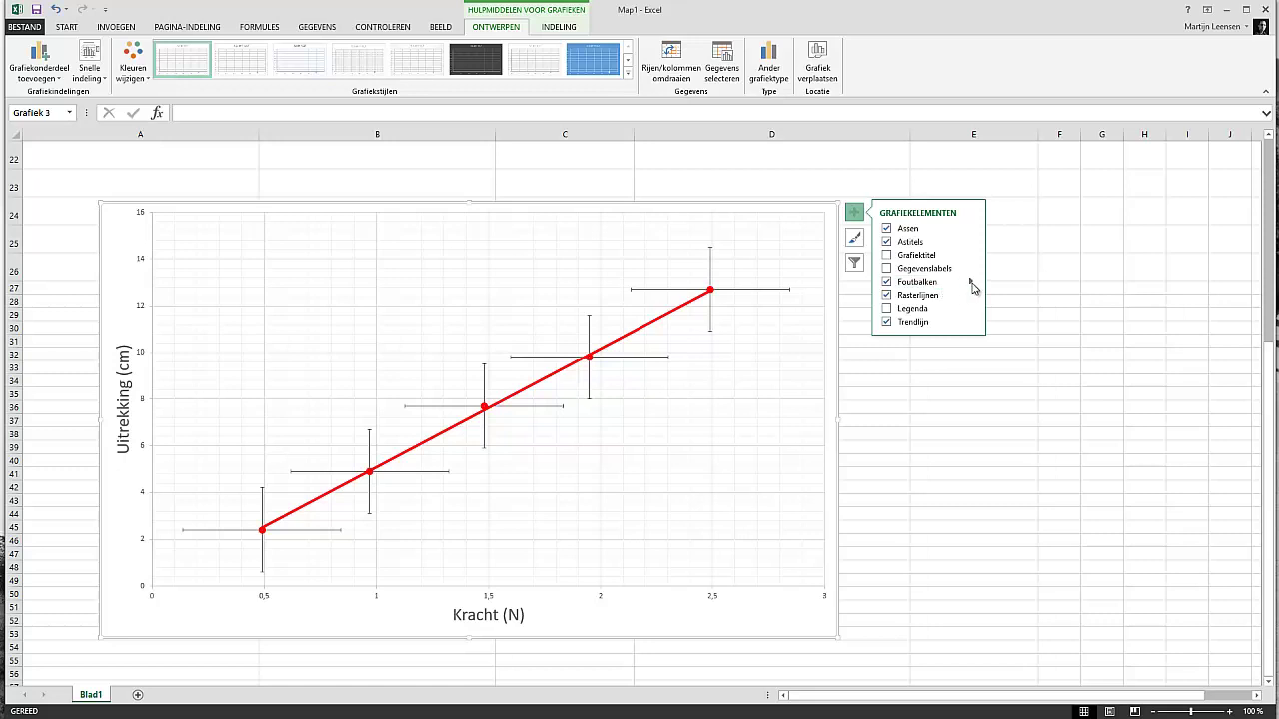
click(970, 281)
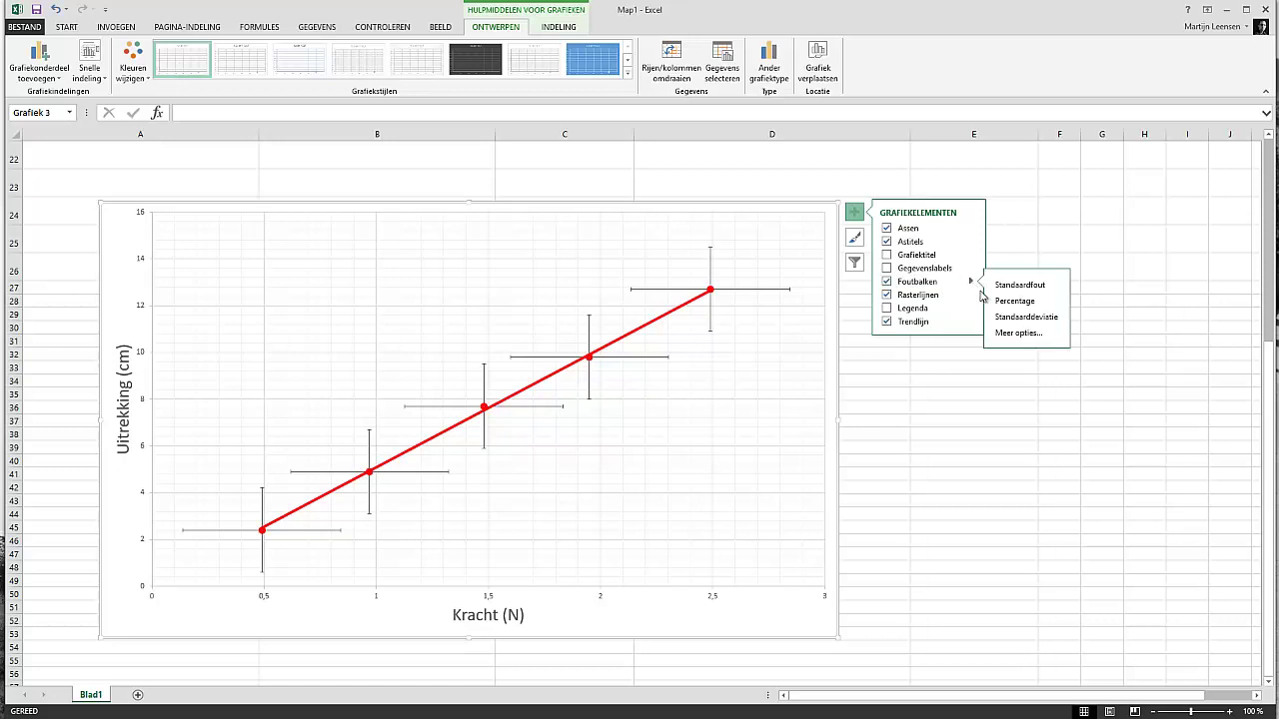
- Choose Meer opties... to show the Foutbalken opmaken pane for the horizontal error bars
click(1019, 335)
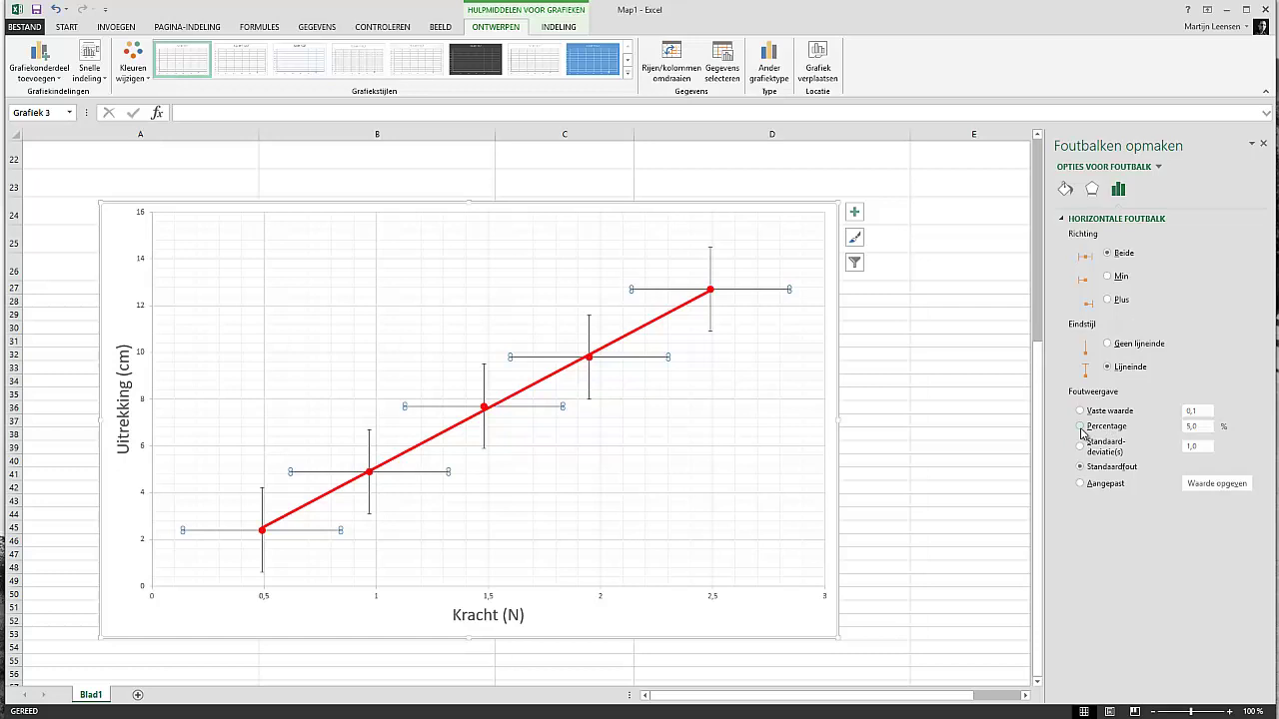
- Set the horizontal error bars to Percentage 5,0 %
click(1080, 427)
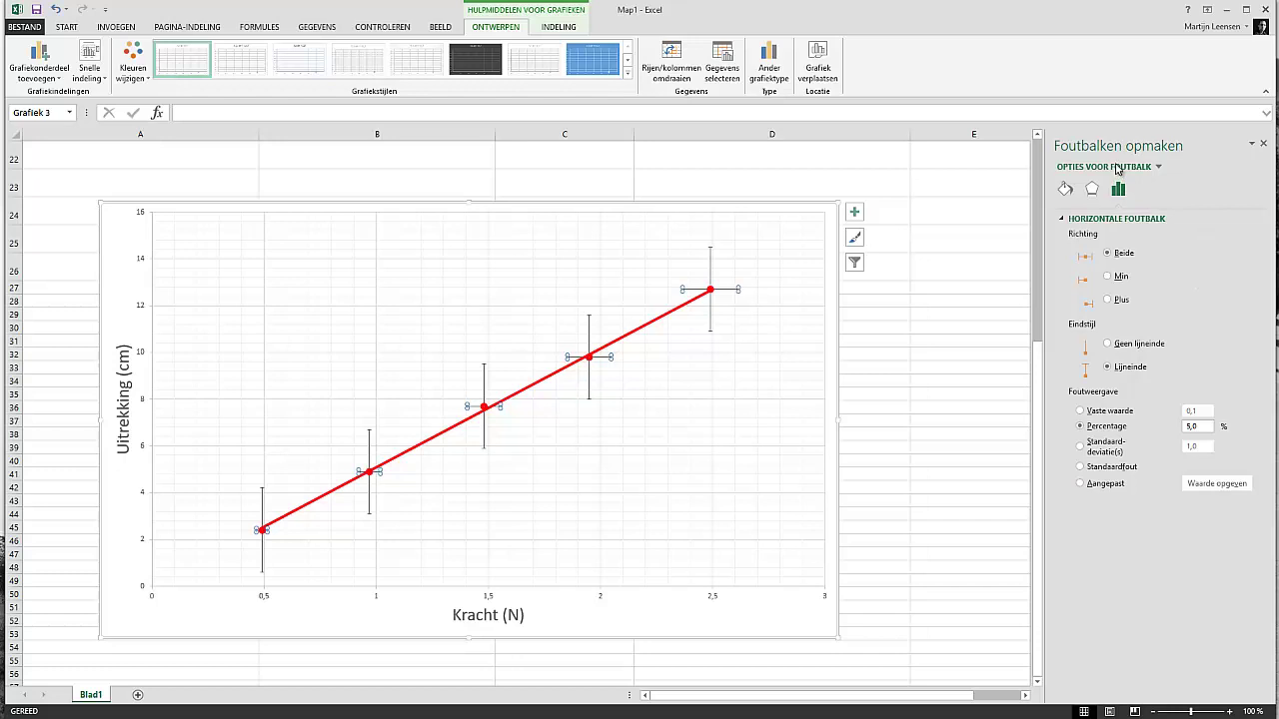
click(1159, 167)
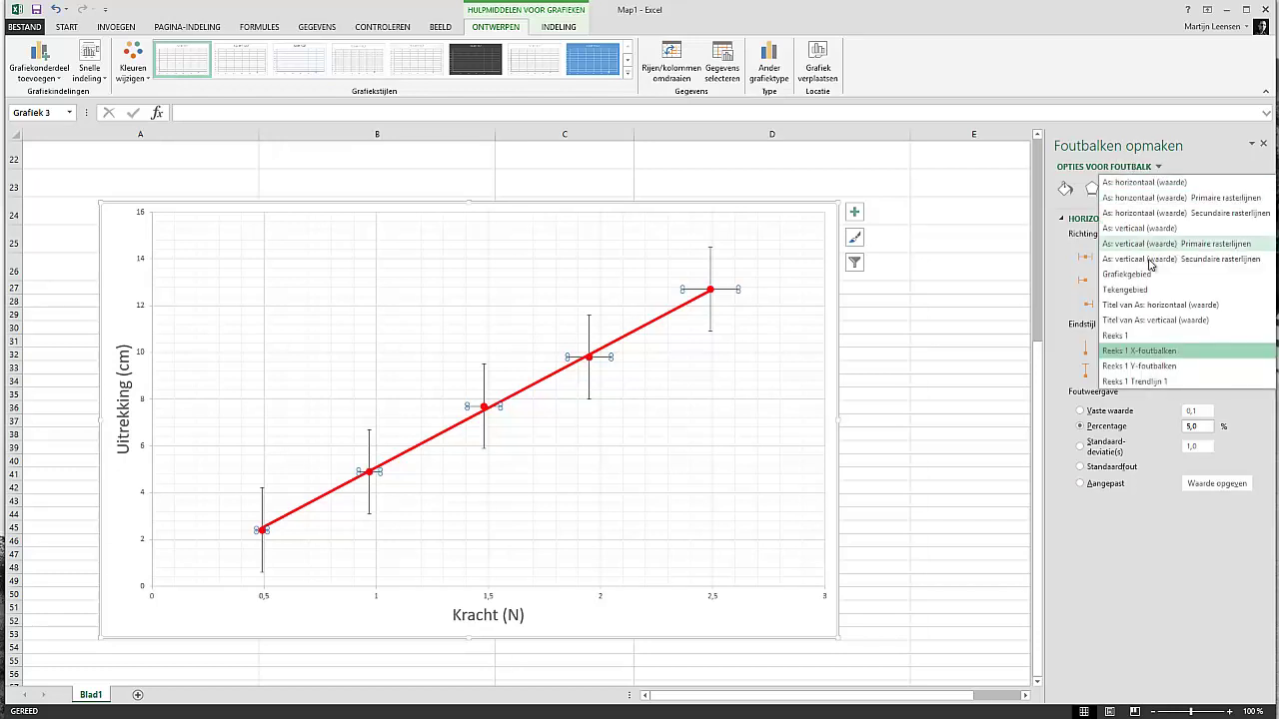
- Switch the formatting pane to Reeks 1 Y-foutbalken, the vertical error bars
click(1154, 367)
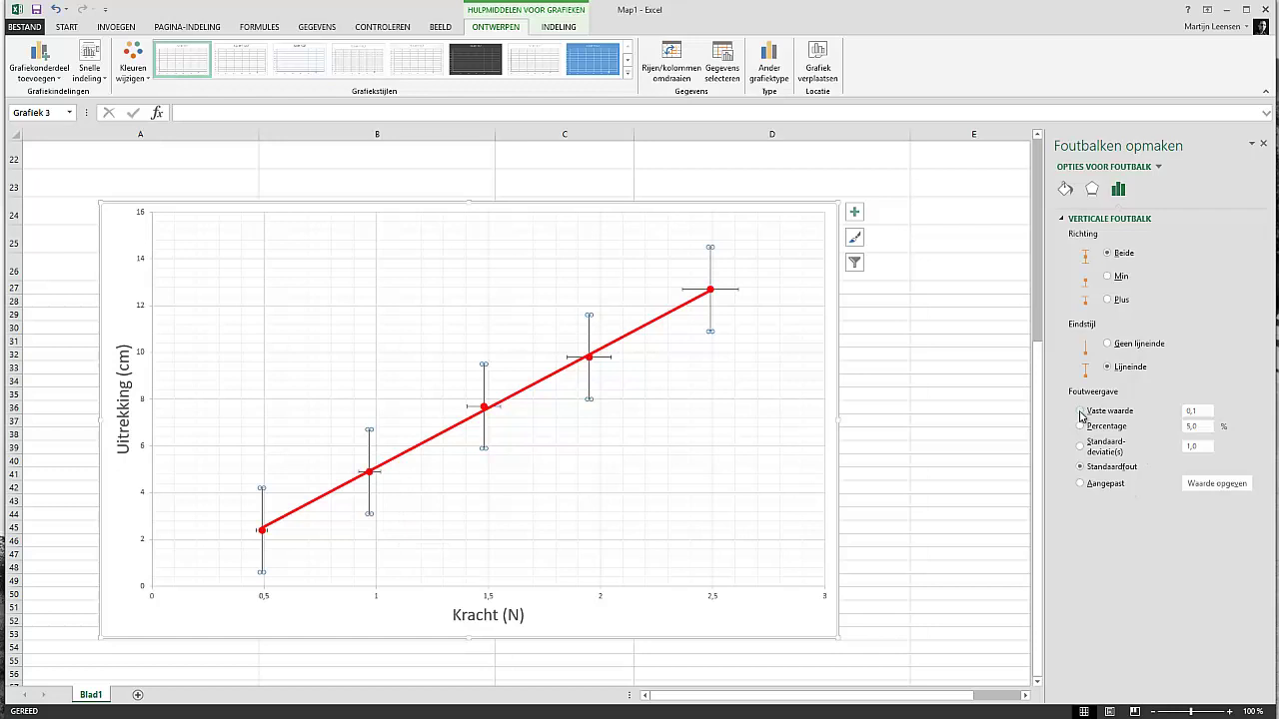
- Set the vertical error bars to Vaste waarde 0,5
click(1080, 411)
text(0,5)
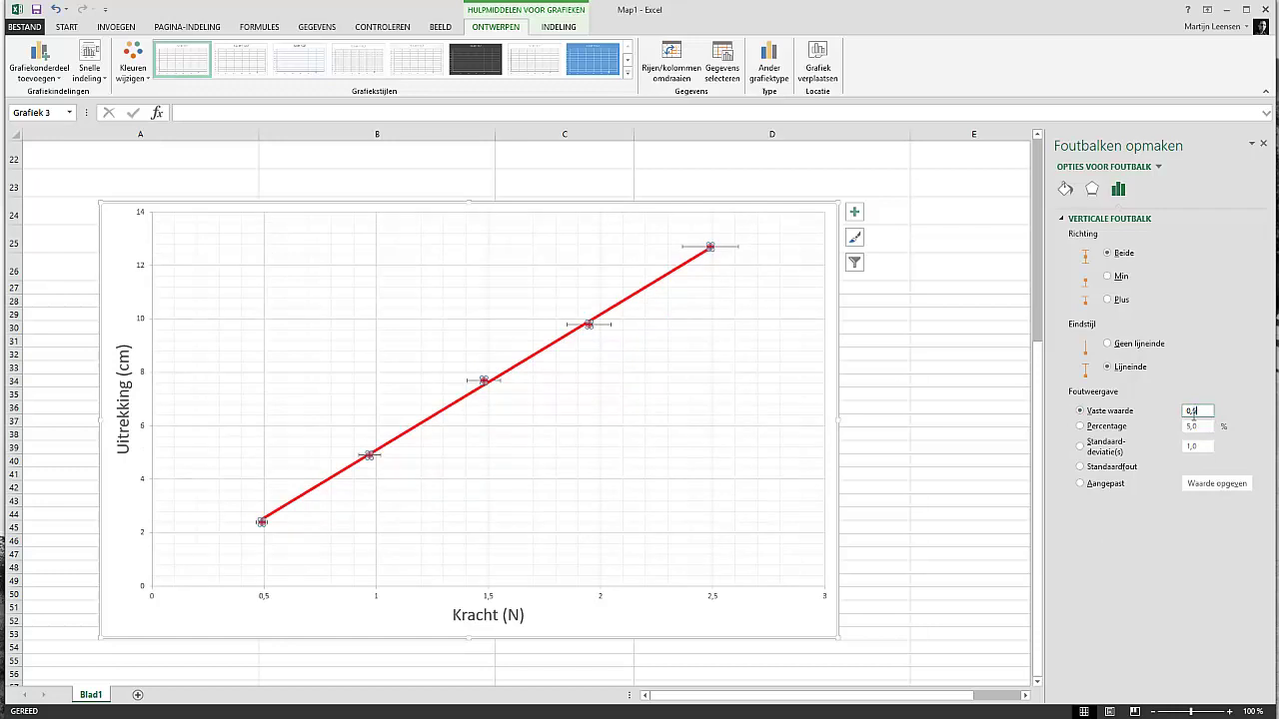
key(Return)
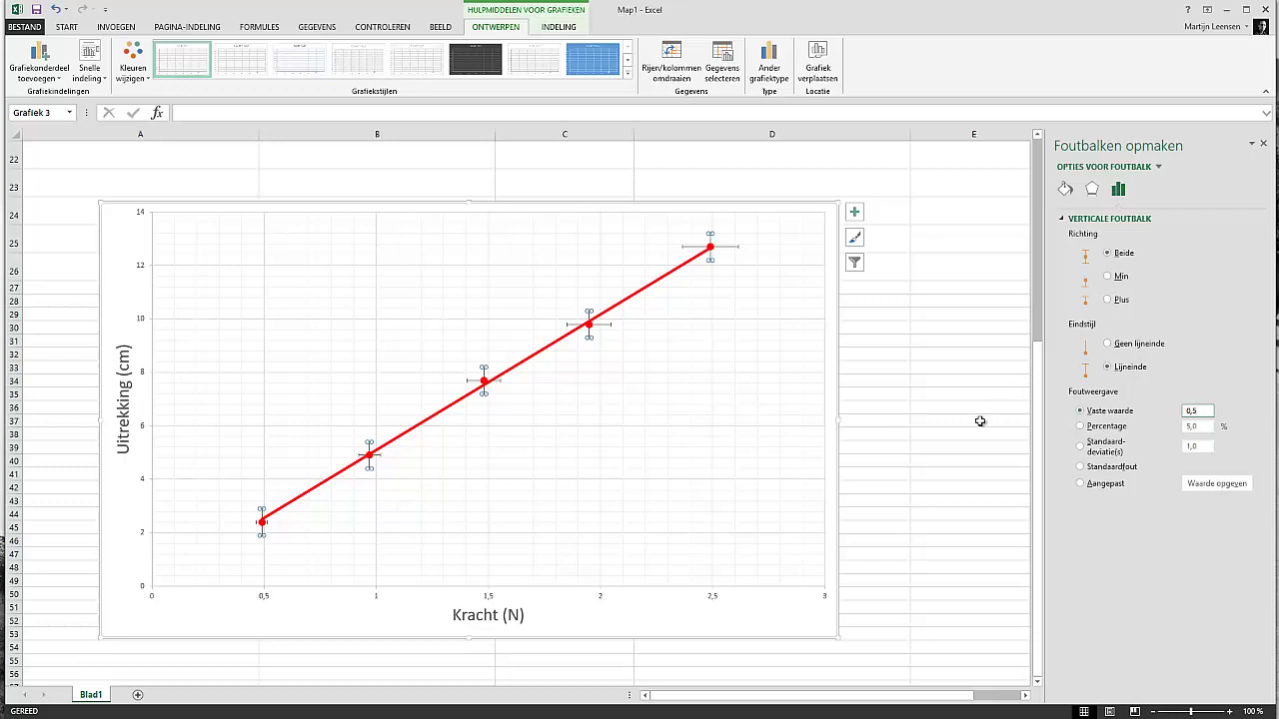
drag(1039, 395, 1039, 200)
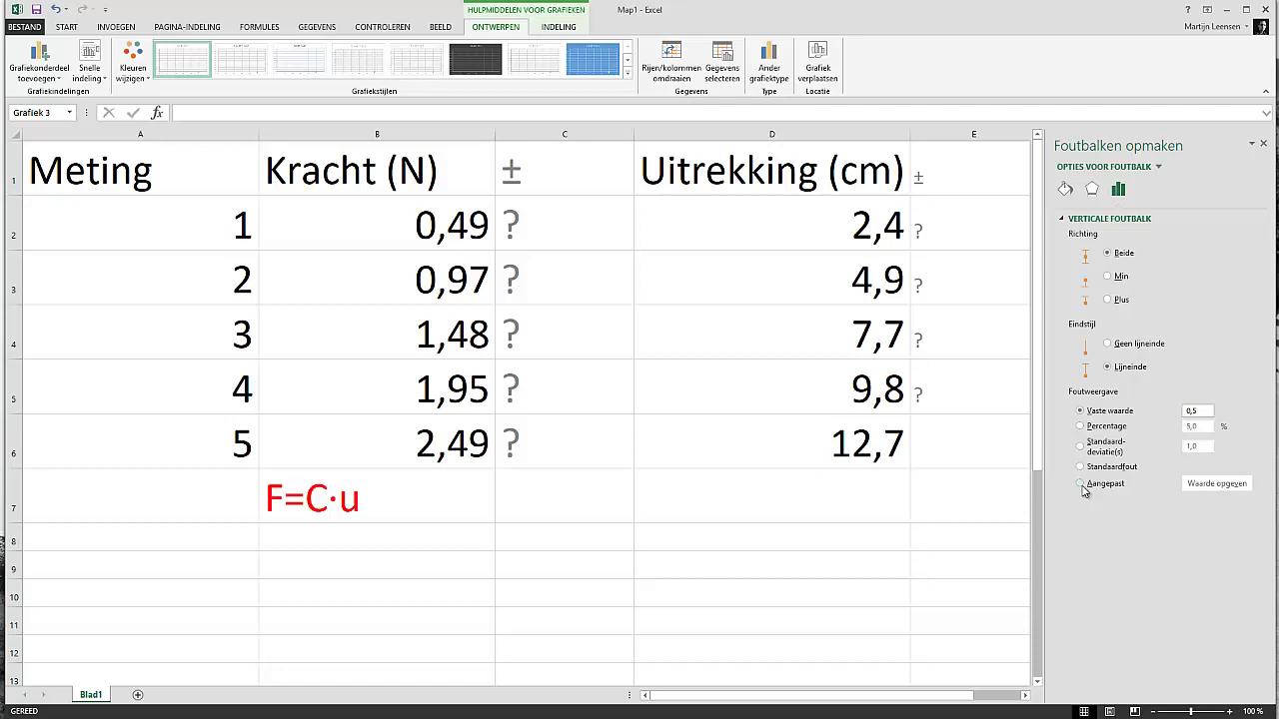
- Use cells C2:C6 as both positive and negative custom values for the vertical error bars
click(1082, 484)
click(1215, 484)
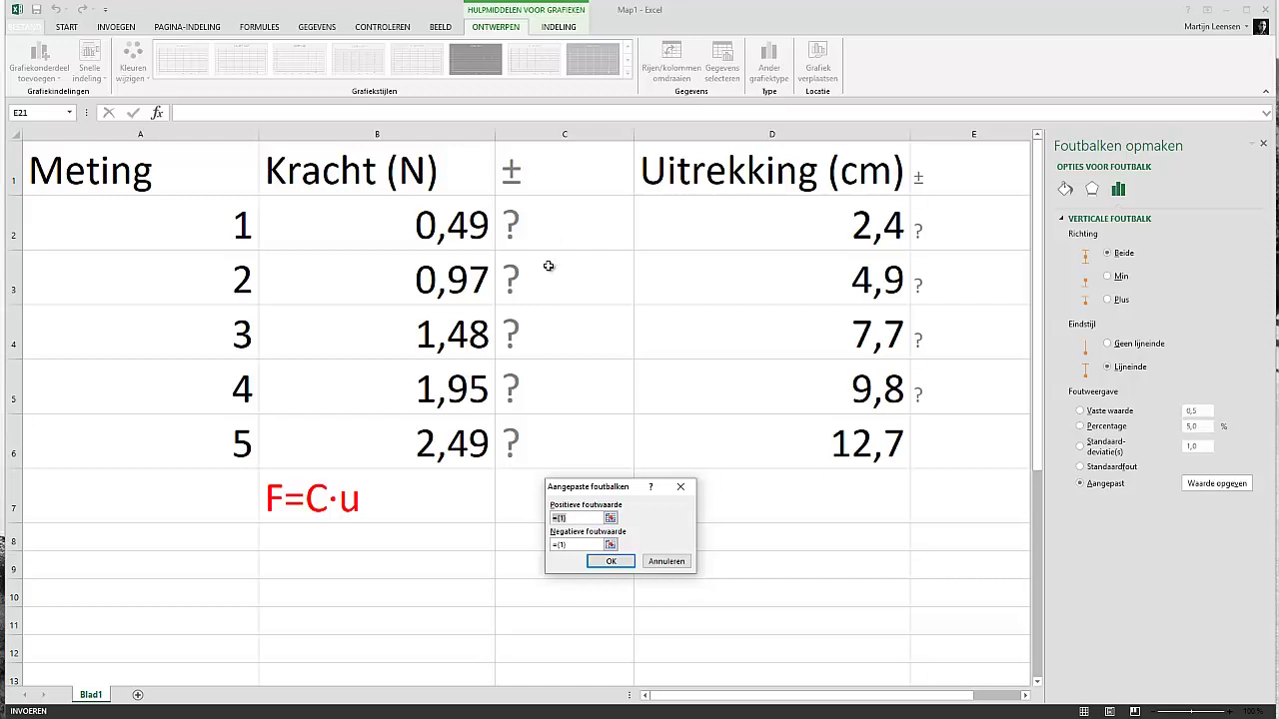
drag(530, 217, 542, 437)
click(562, 545)
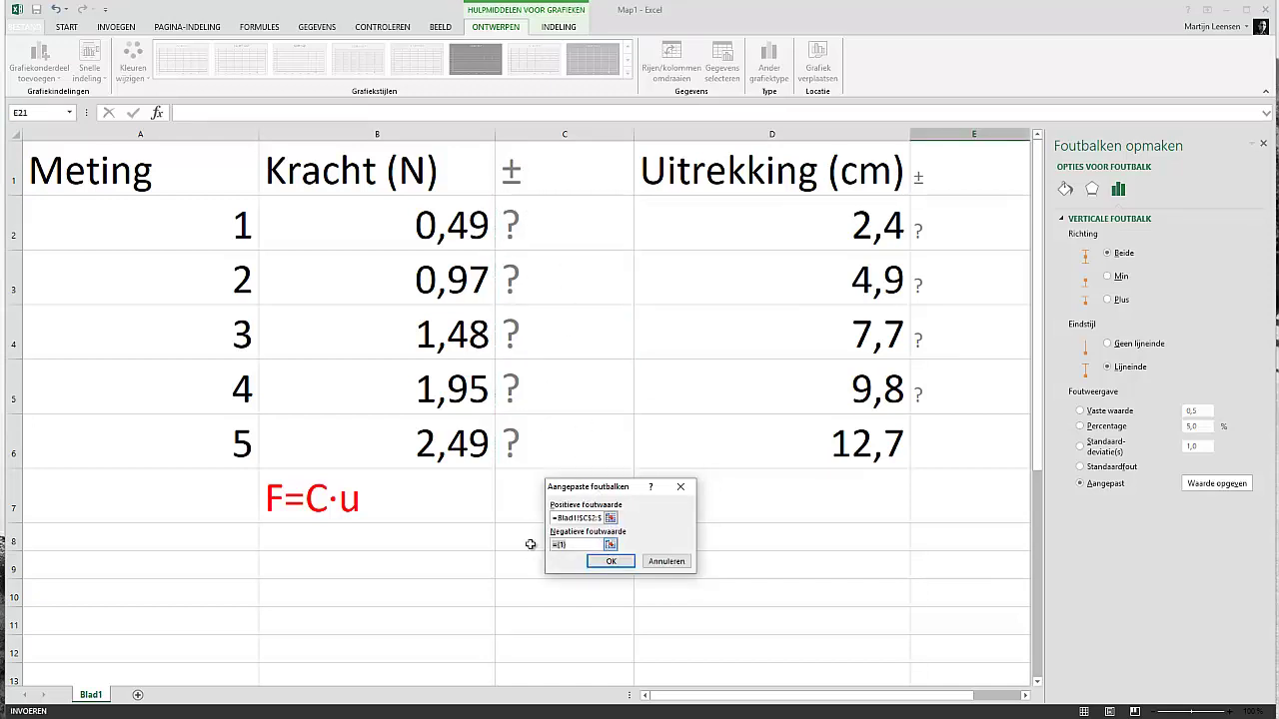
key(BackSpace)
drag(525, 215, 540, 455)
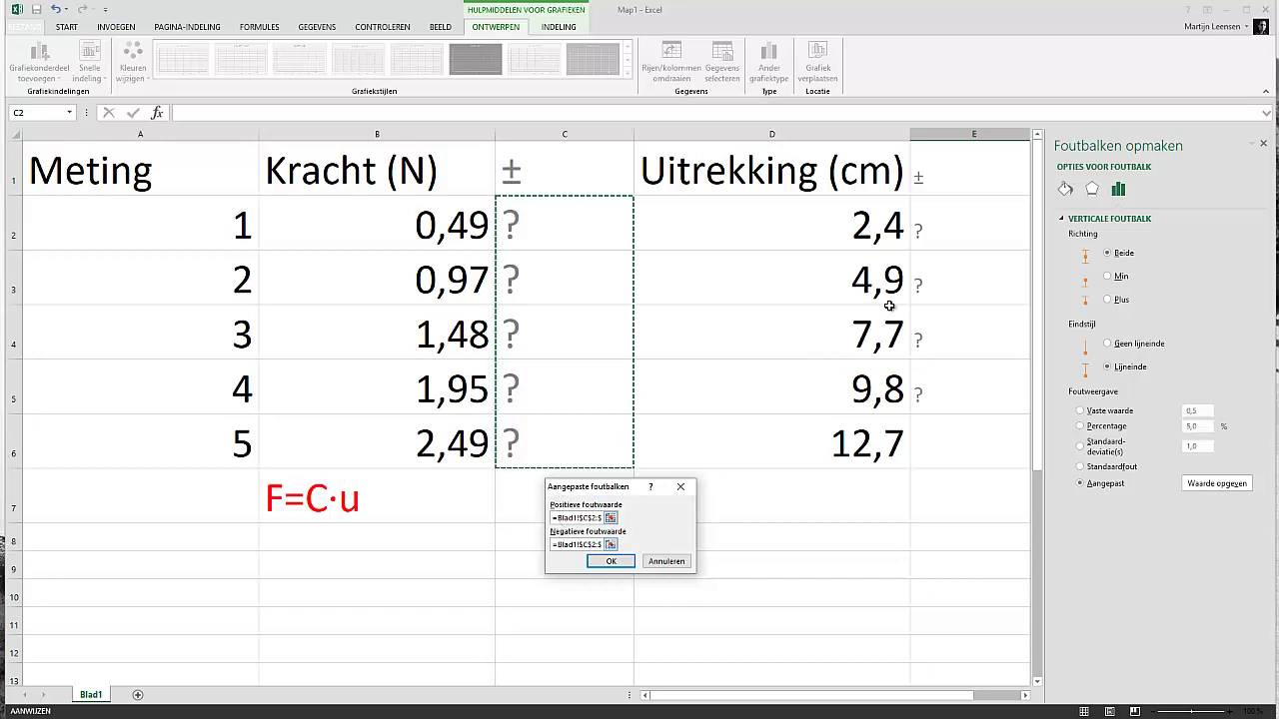
click(608, 561)
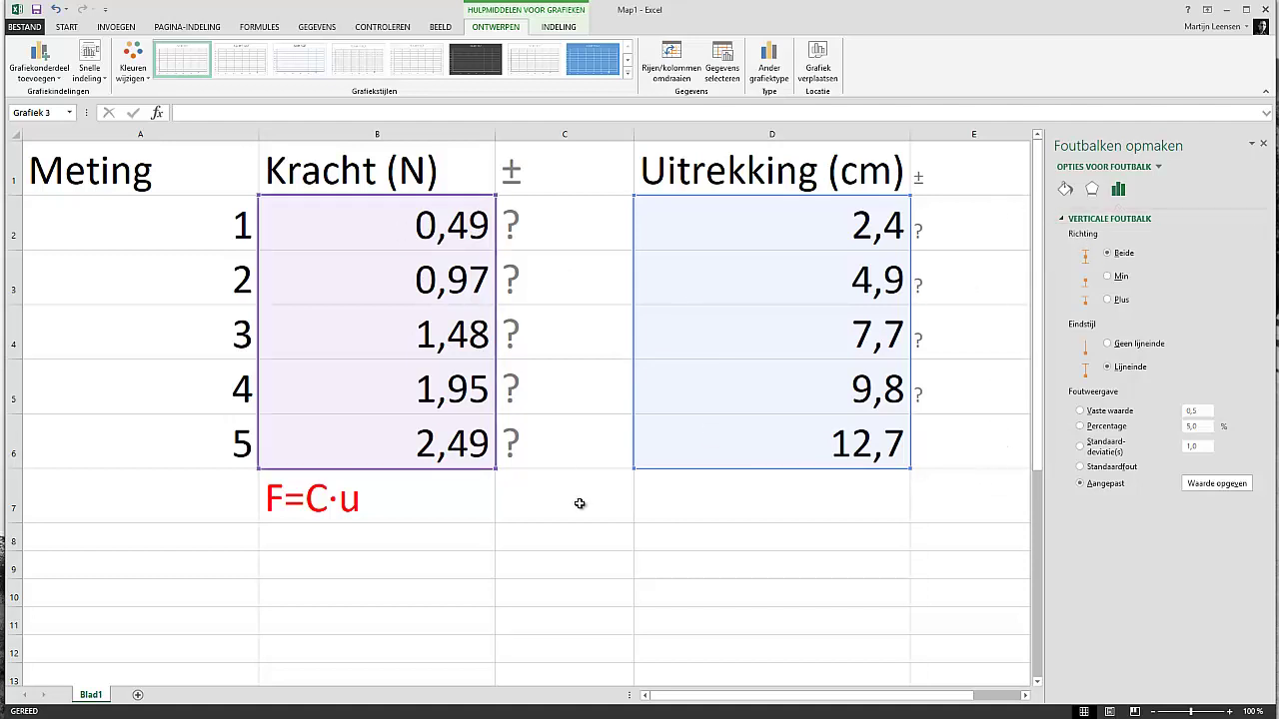
- Return the vertical error bars to a fixed 0,5 value and deselect the chart
click(1081, 412)
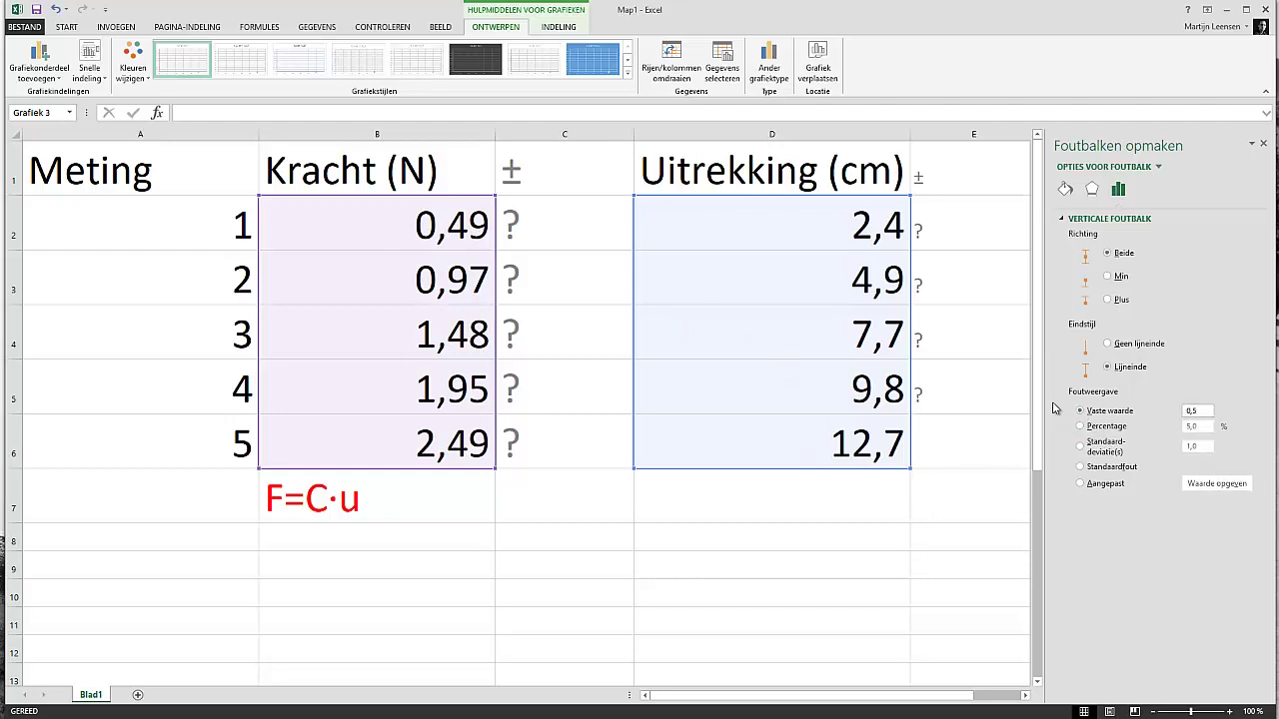
drag(1040, 416, 1056, 627)
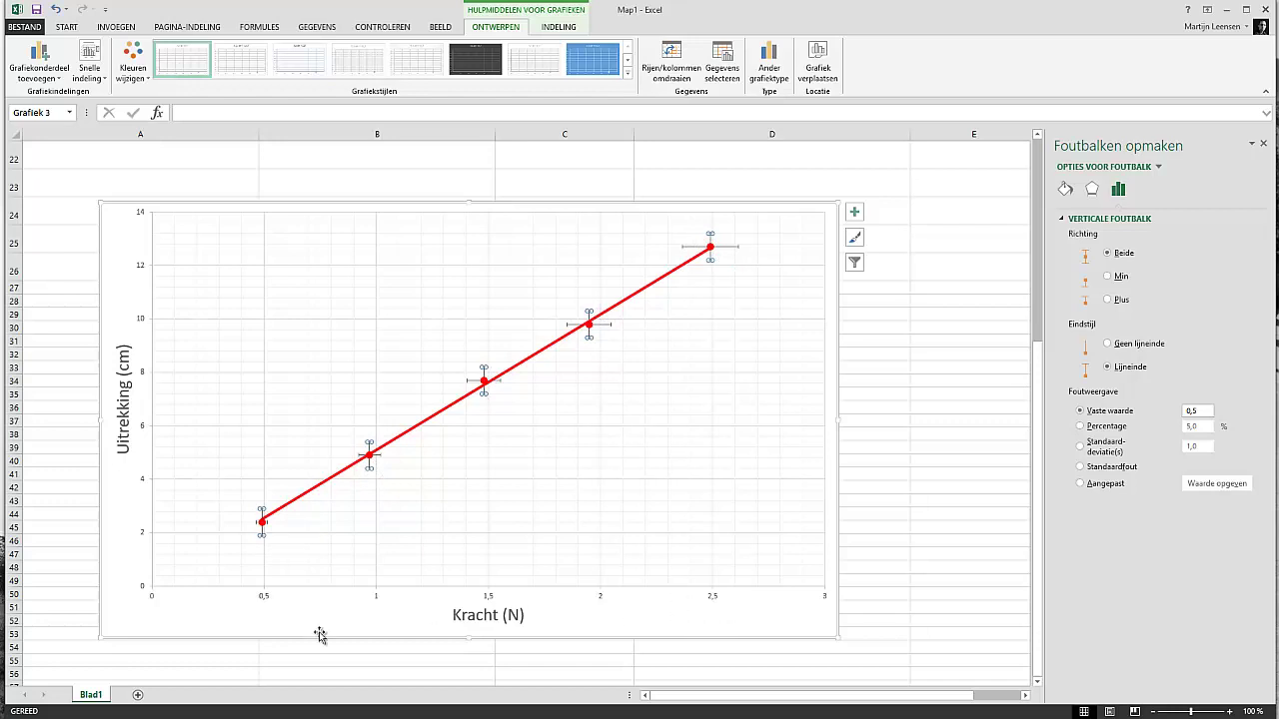
click(308, 663)
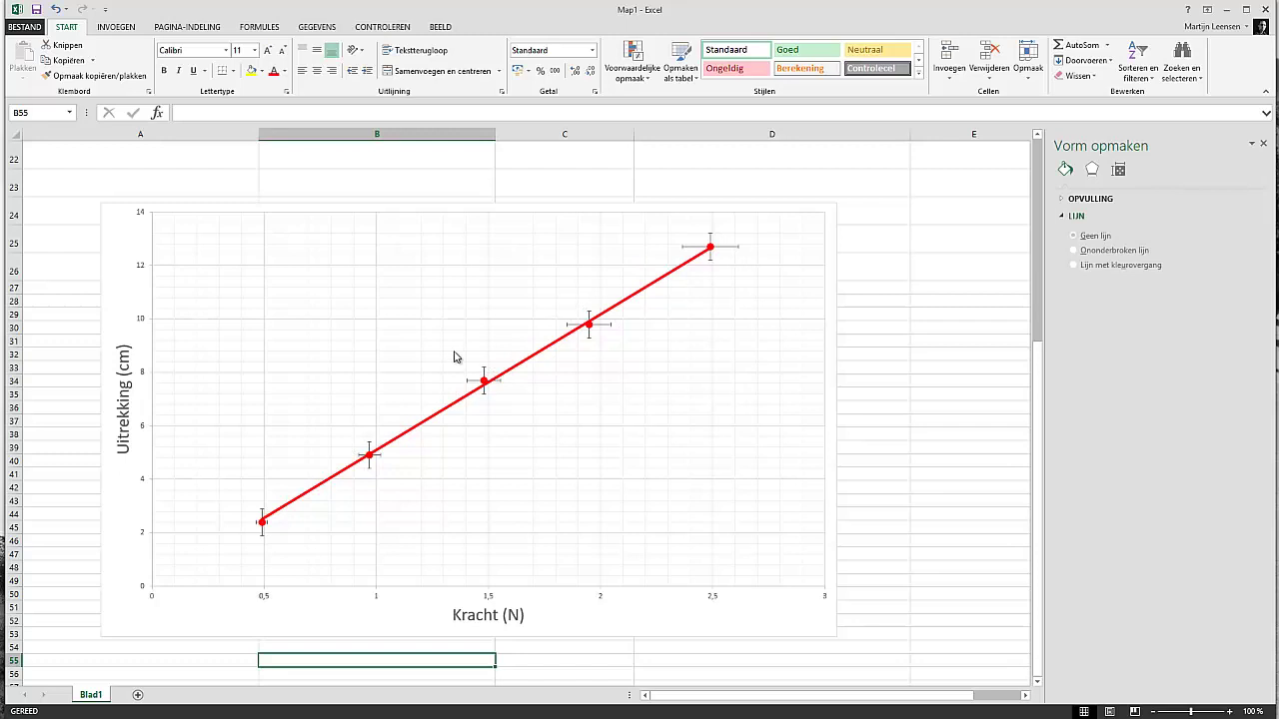
- Draw a thin straight line from the chart origin to just above the top data point
click(111, 28)
click(276, 53)
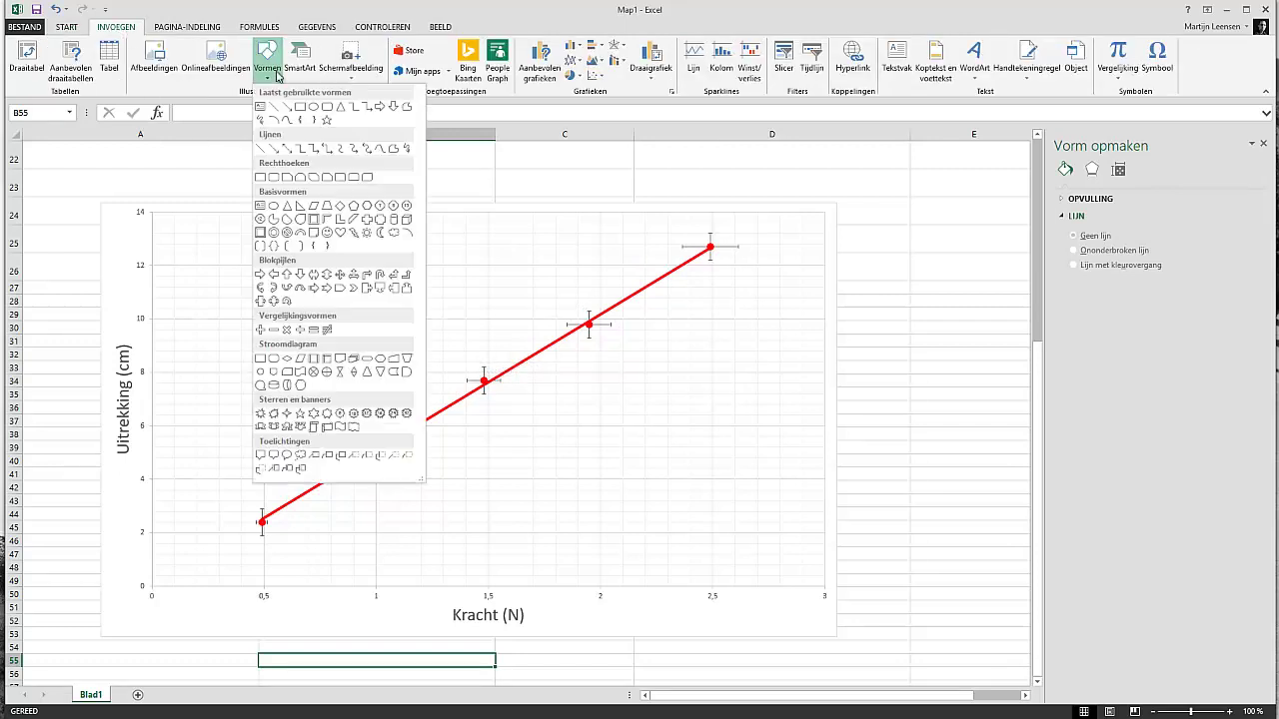
click(275, 110)
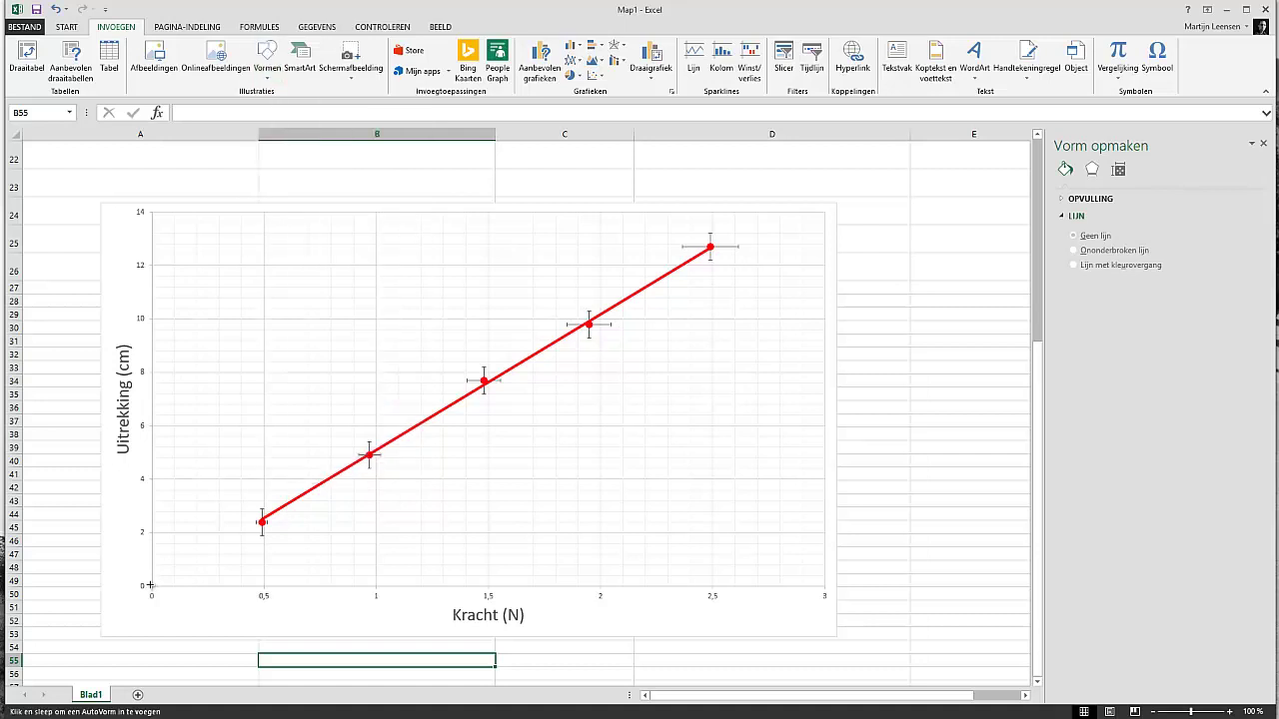
drag(154, 584, 731, 183)
mouse_move(732, 182)
mouse_down()
mouse_move(783, 310)
mouse_move(636, 220)
mouse_move(693, 240)
mouse_up()
drag(697, 244, 697, 243)
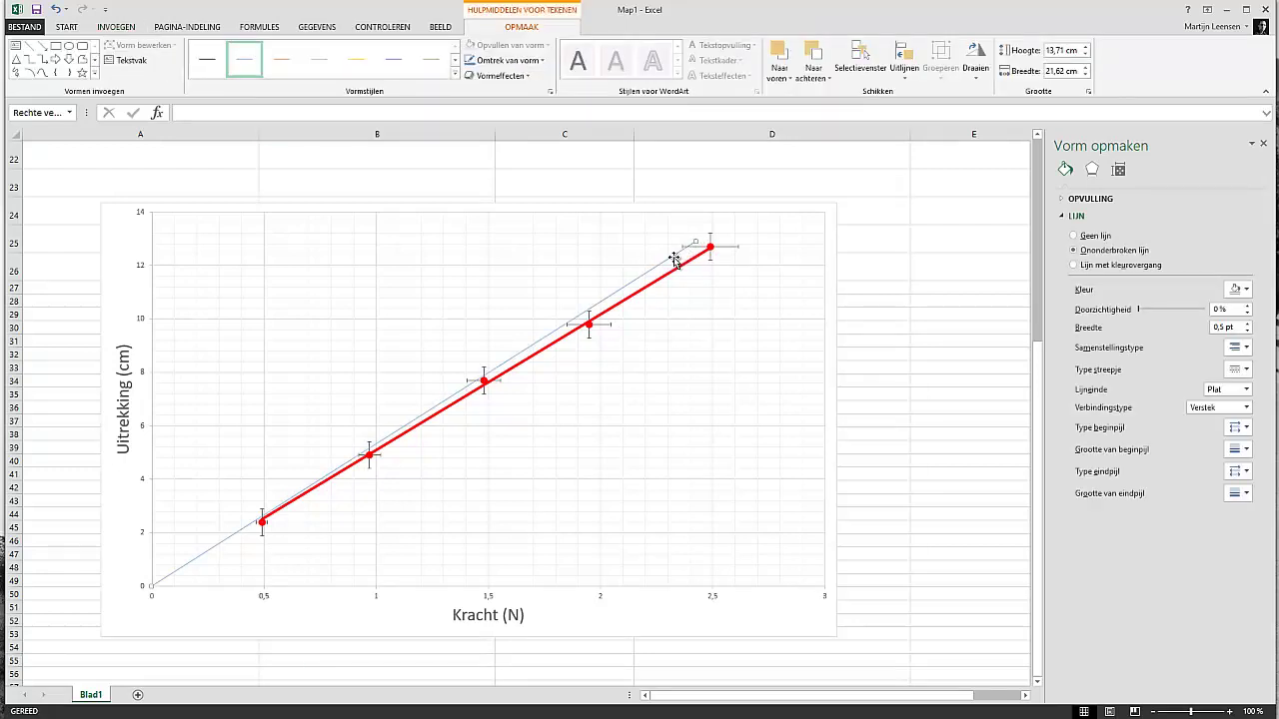
- Thicken the drawn line to 2,25 pt and nudge its top end slightly down-left
click(1246, 323)
click(1246, 324)
click(1246, 324)
click(1246, 324)
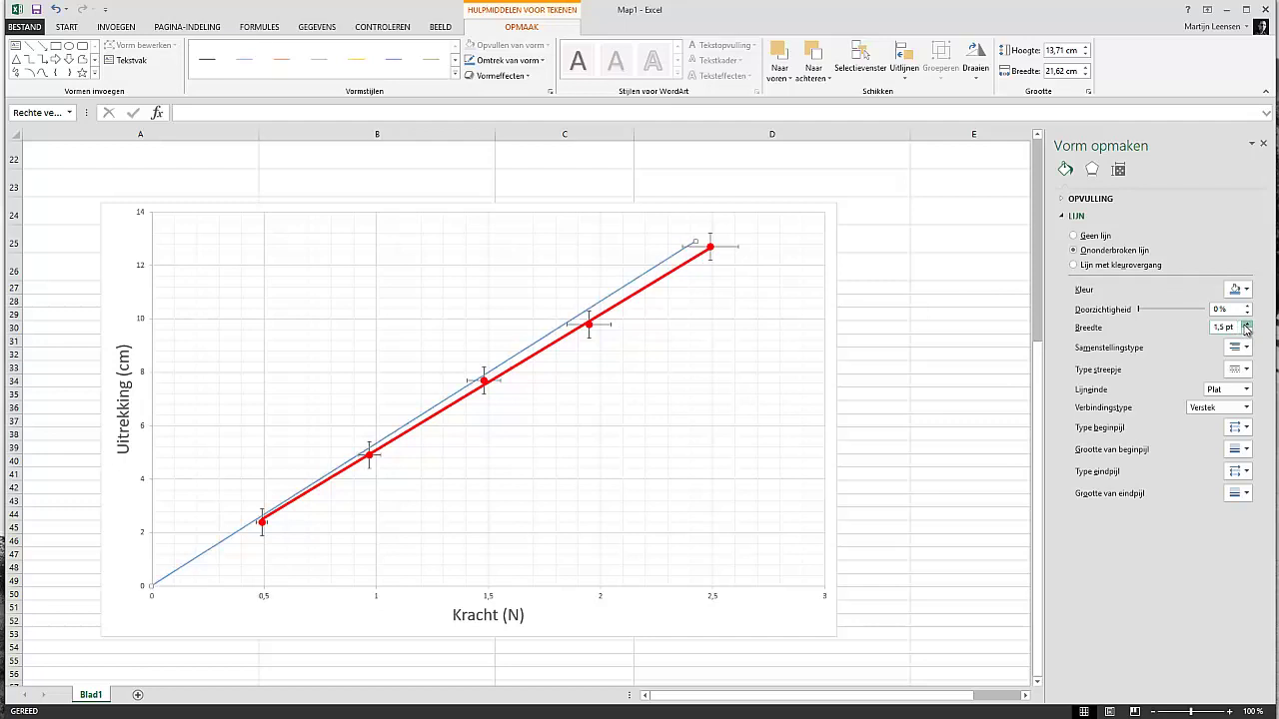
click(1246, 324)
click(1246, 324)
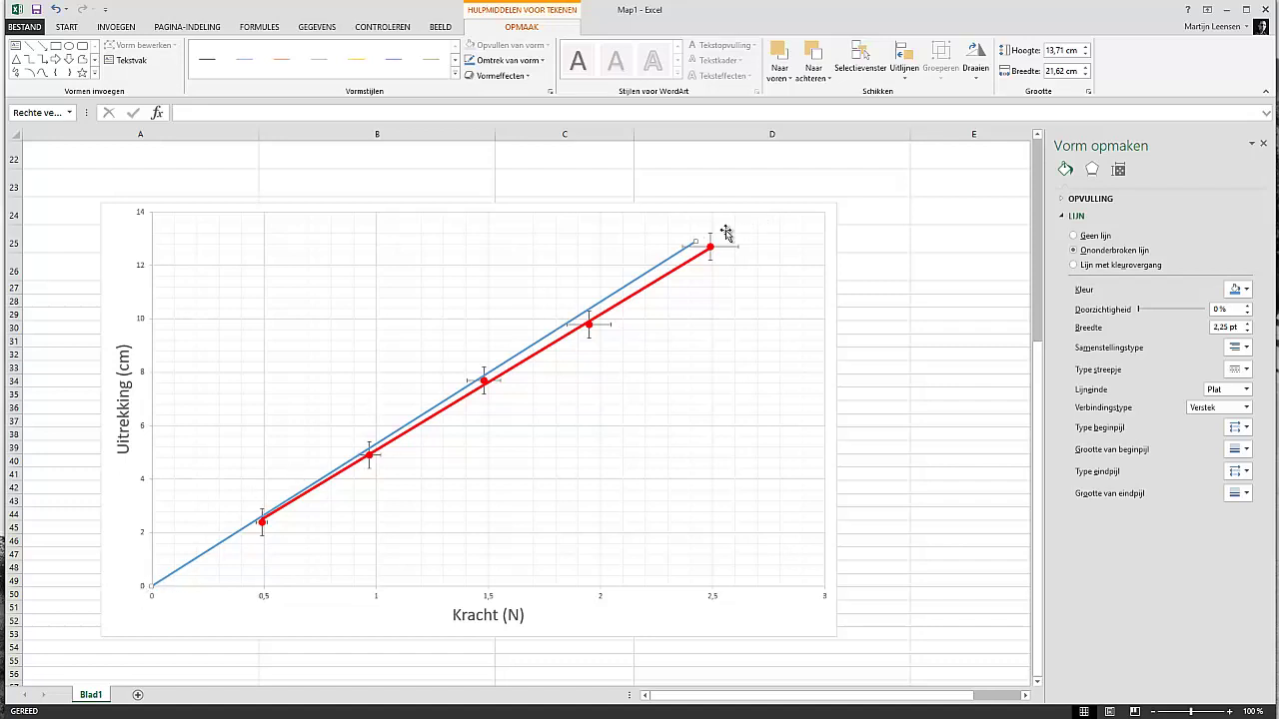
drag(698, 244, 665, 261)
- Paste a copy of the blue line and anchor its lower end at the chart origin
click(213, 547)
click(312, 543)
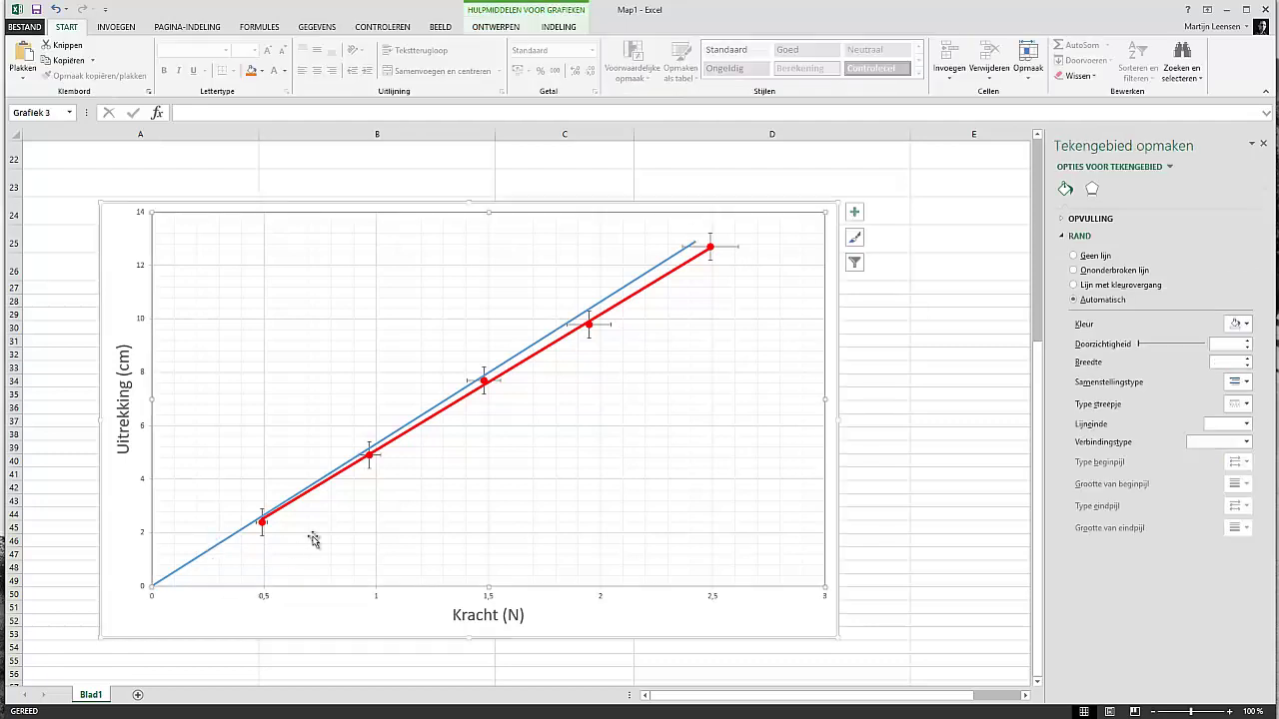
click(86, 459)
key(ctrl+v)
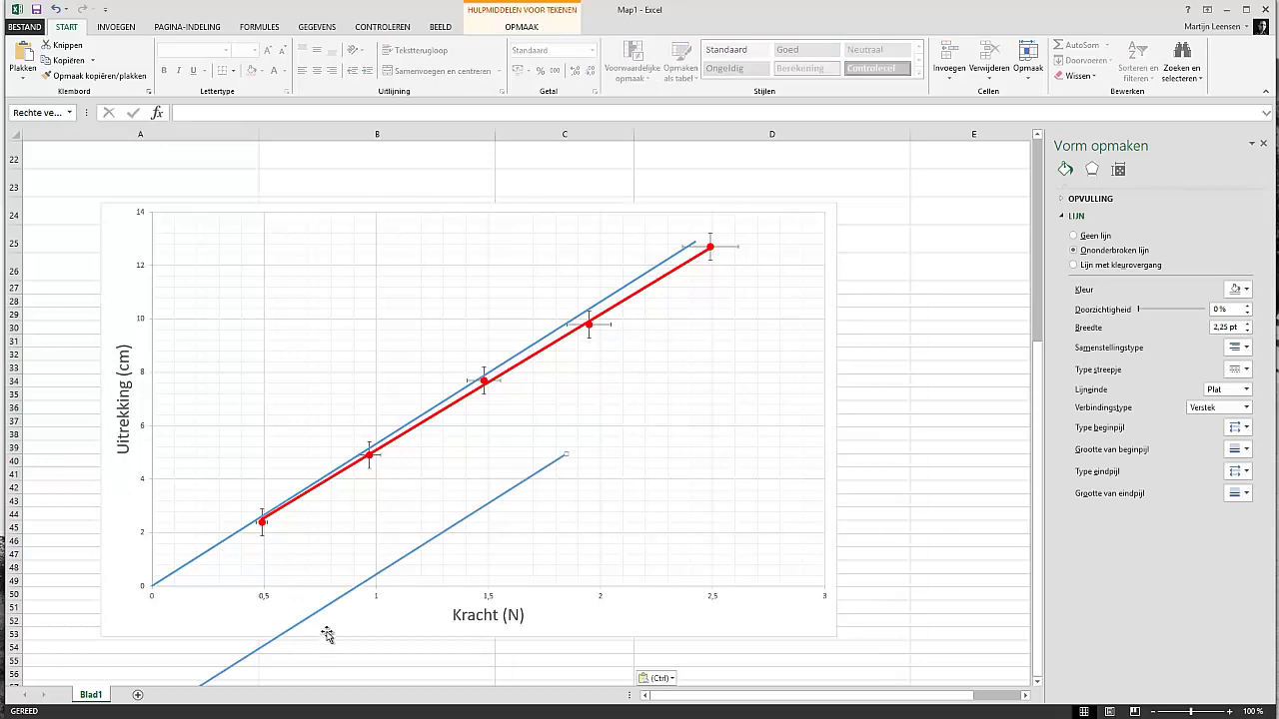
drag(317, 613, 557, 402)
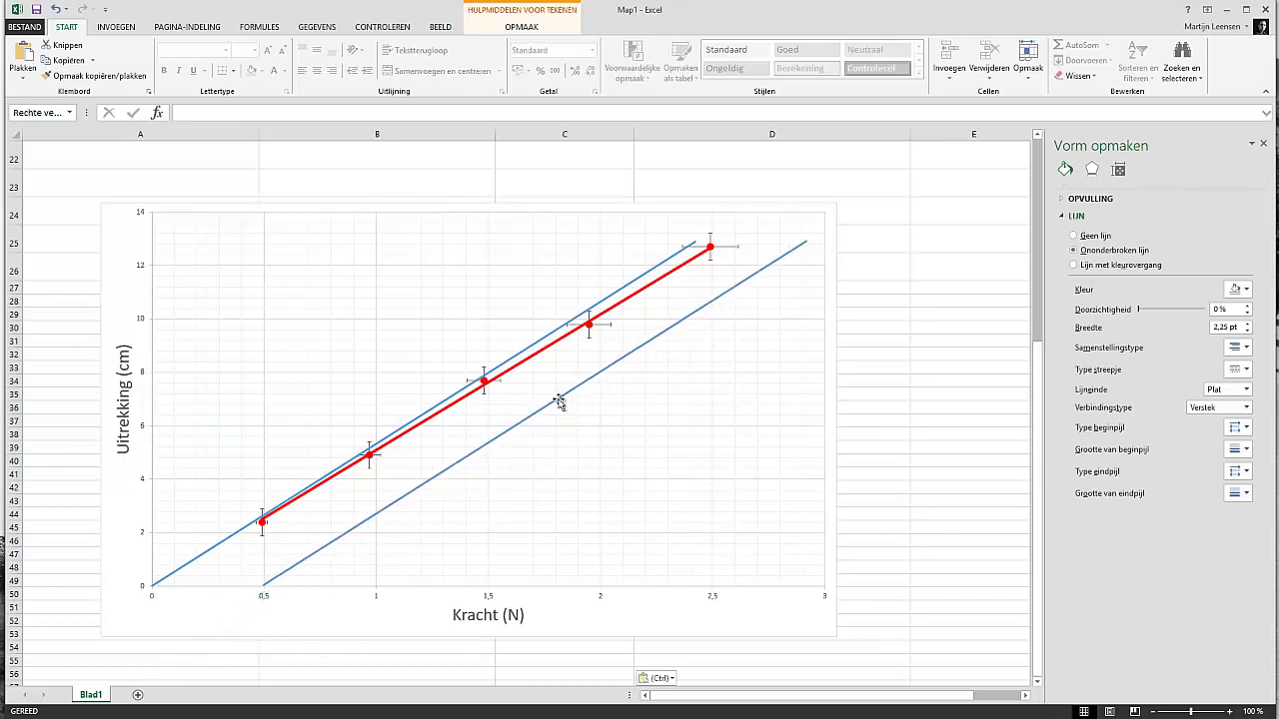
drag(263, 586, 151, 583)
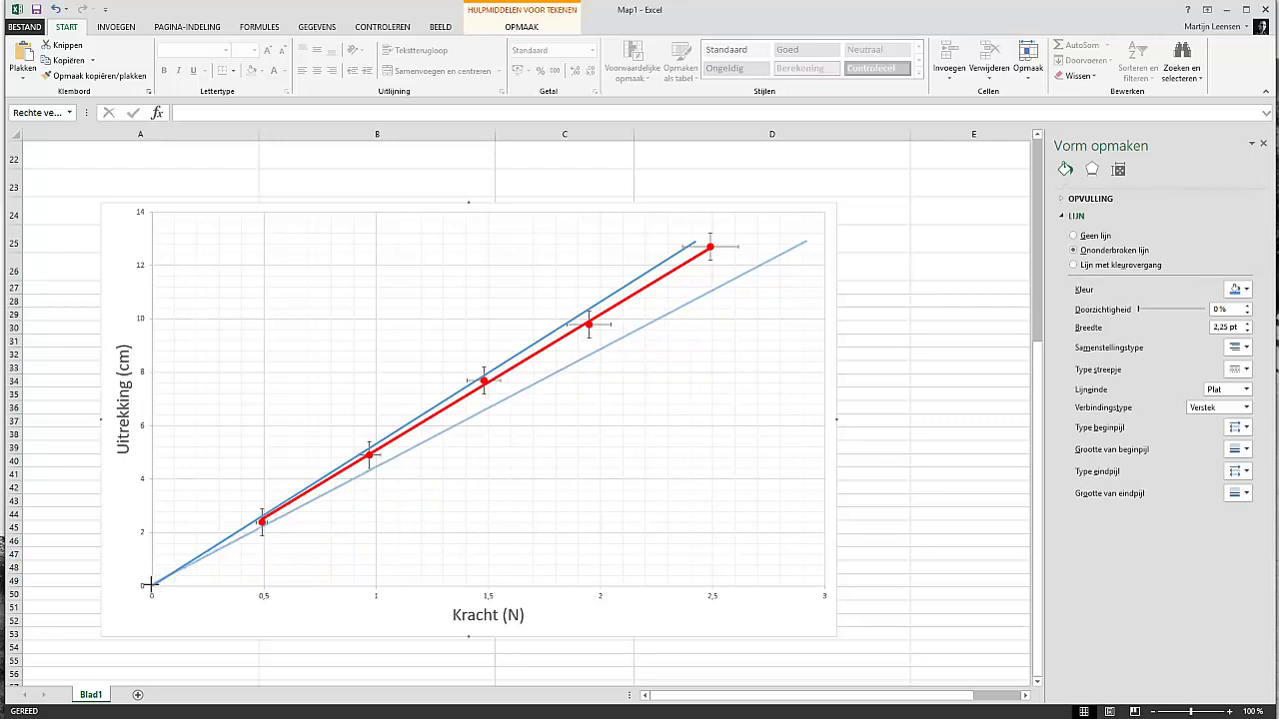
drag(152, 586, 152, 586)
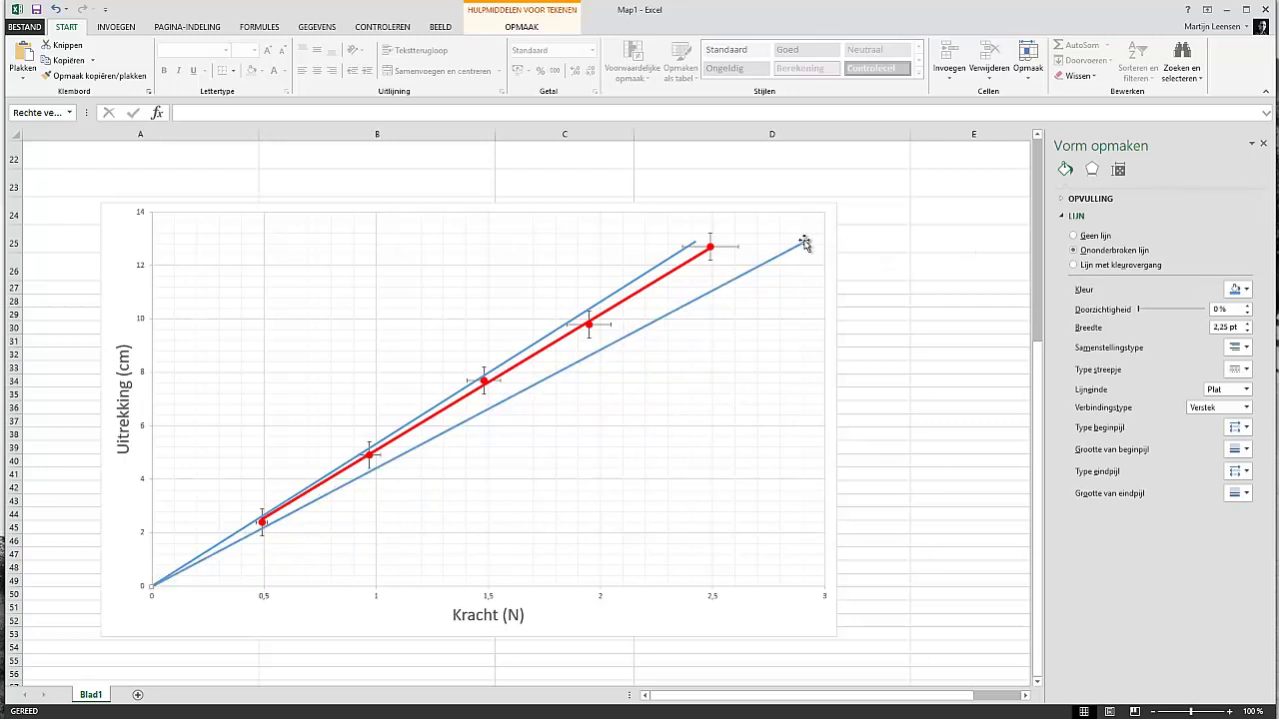
- Move the copy's upper end just below the top data point, under the red trendline
mouse_move(805, 241)
mouse_down()
mouse_move(758, 271)
mouse_move(804, 243)
mouse_up()
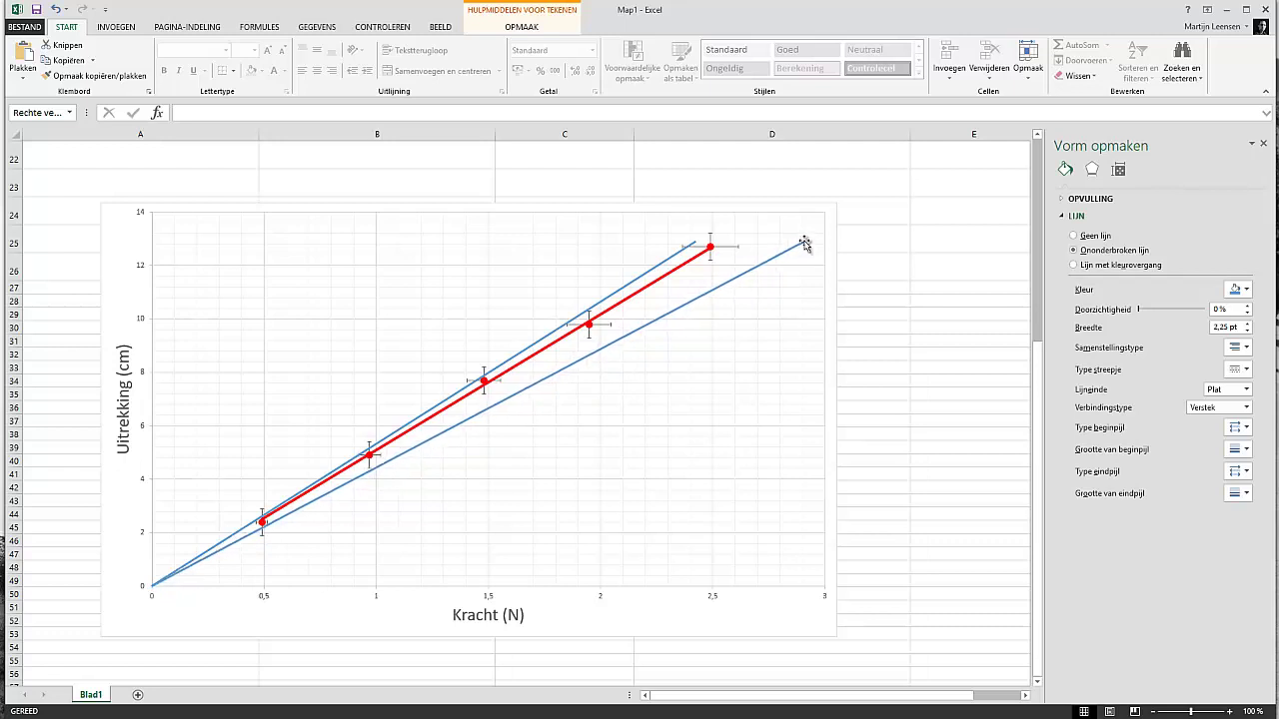
click(797, 276)
click(797, 275)
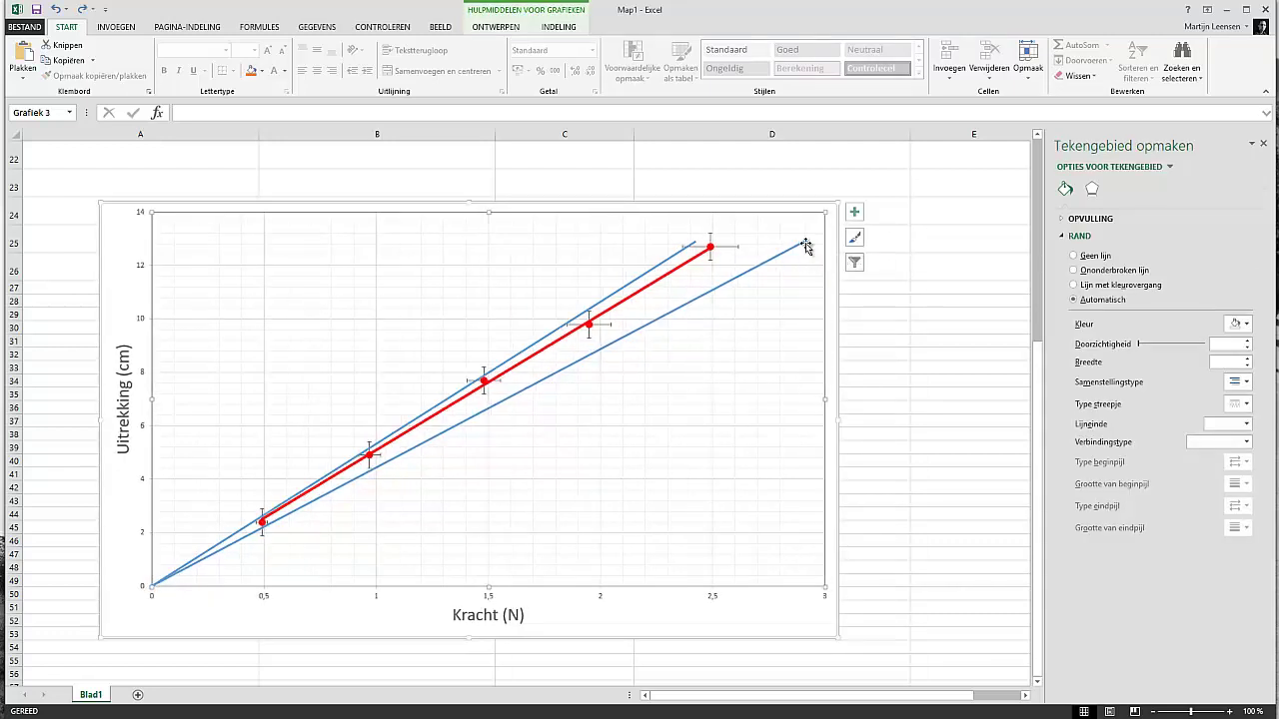
click(810, 248)
click(806, 244)
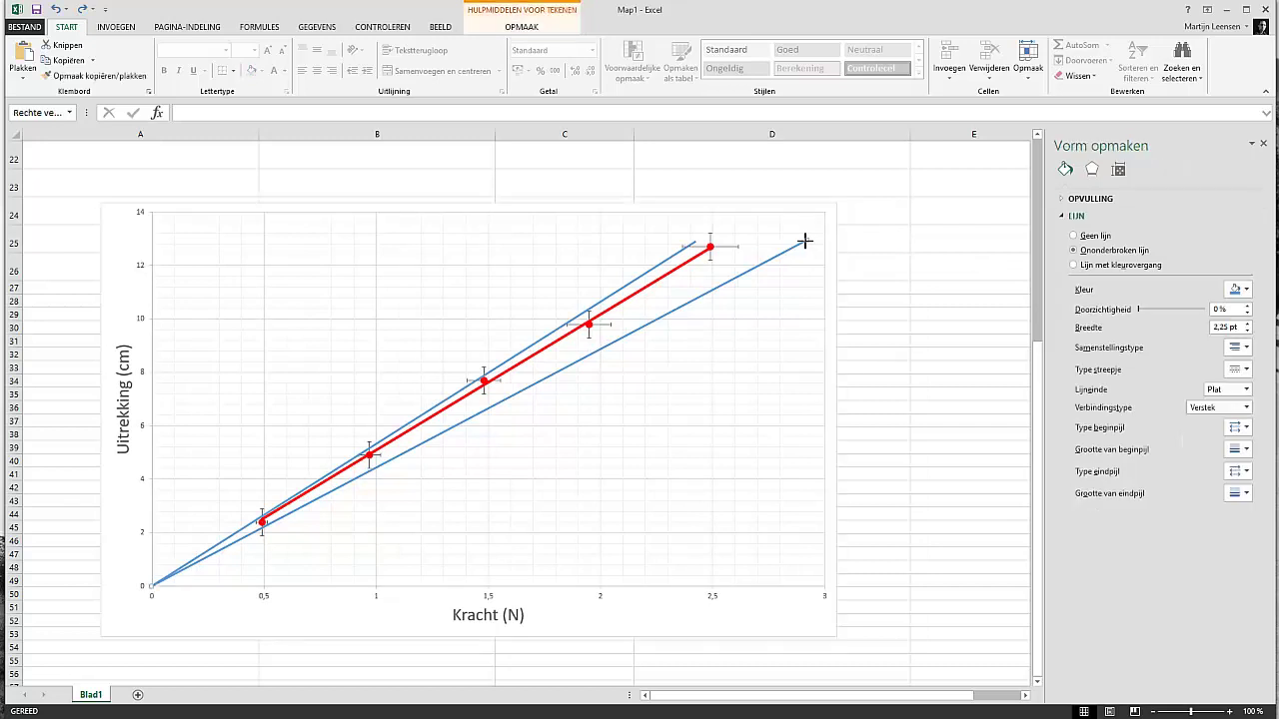
mouse_move(805, 241)
mouse_down()
mouse_move(680, 311)
mouse_move(745, 261)
mouse_move(735, 246)
mouse_up()
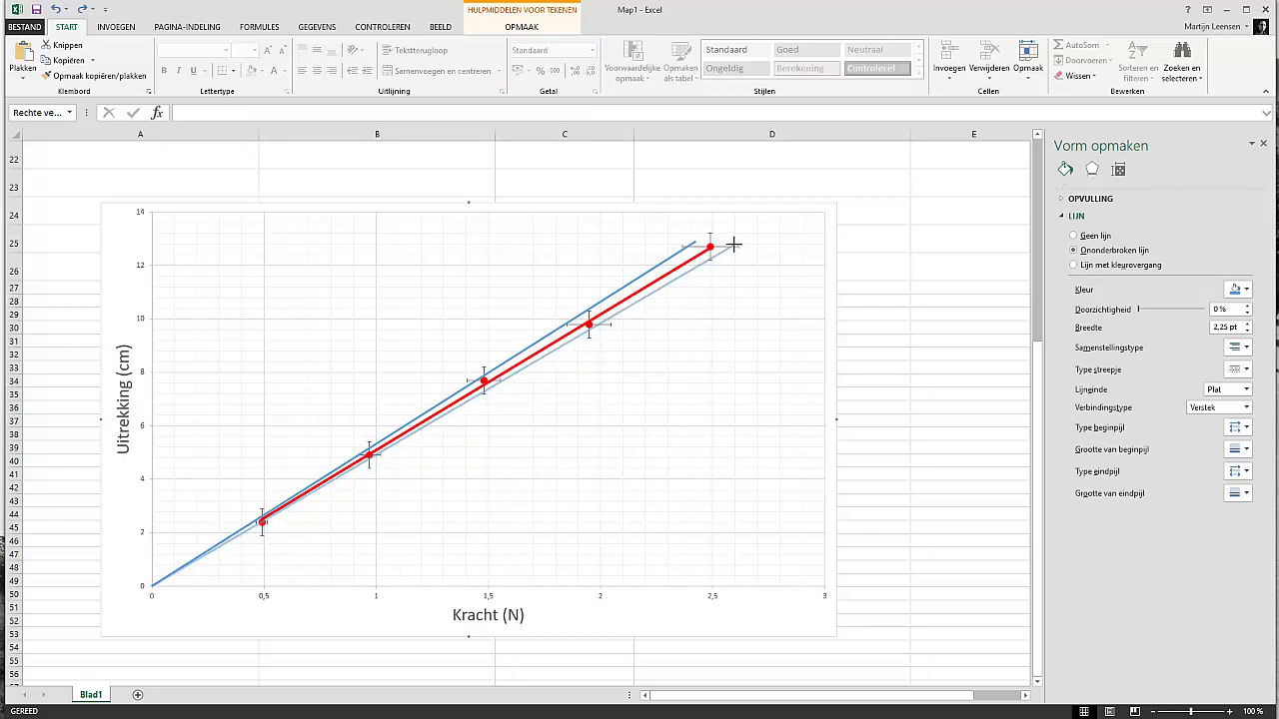
drag(734, 244, 736, 245)
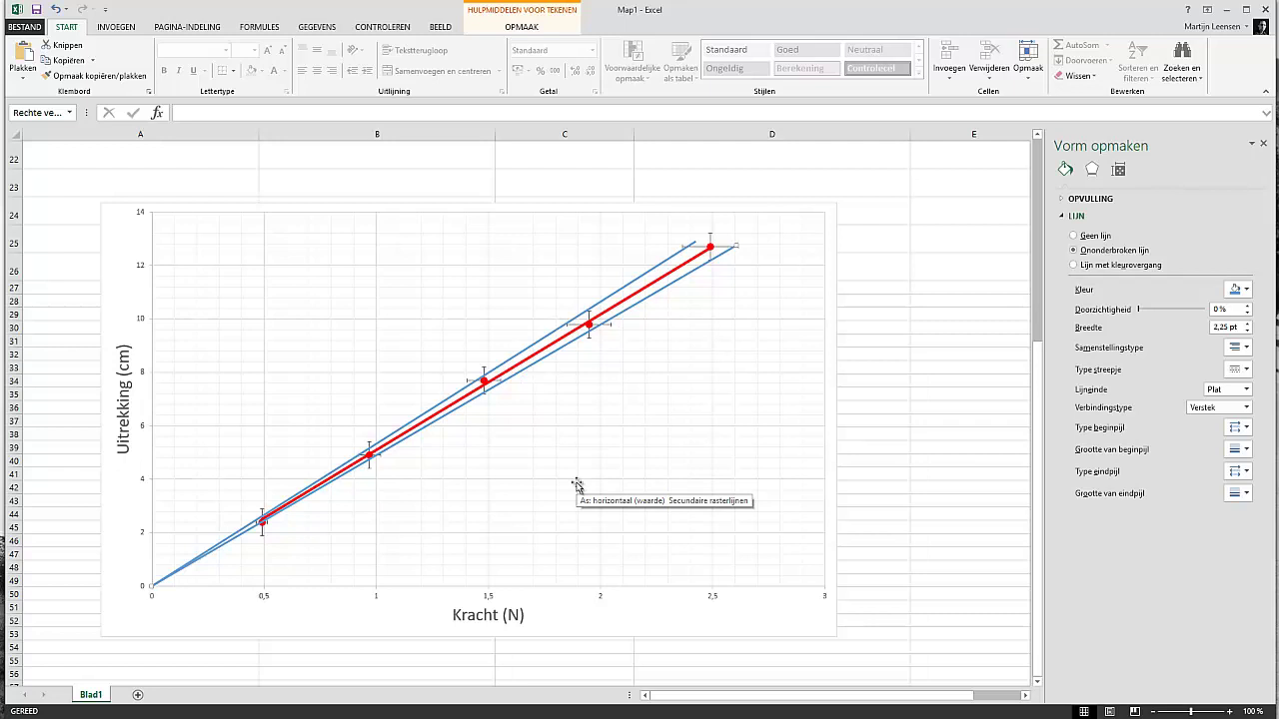
- Move the y = 5,0888x equation label up near the top centre and set its font size to 20
click(900, 465)
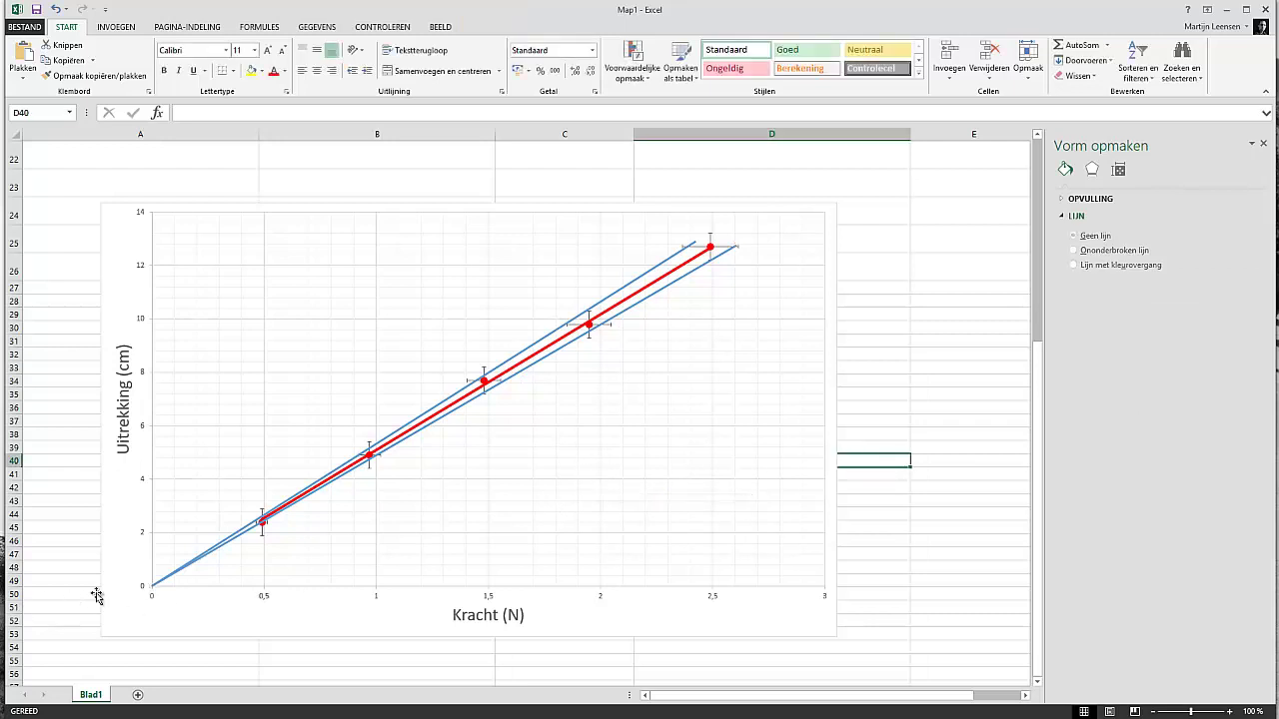
right_click(561, 345)
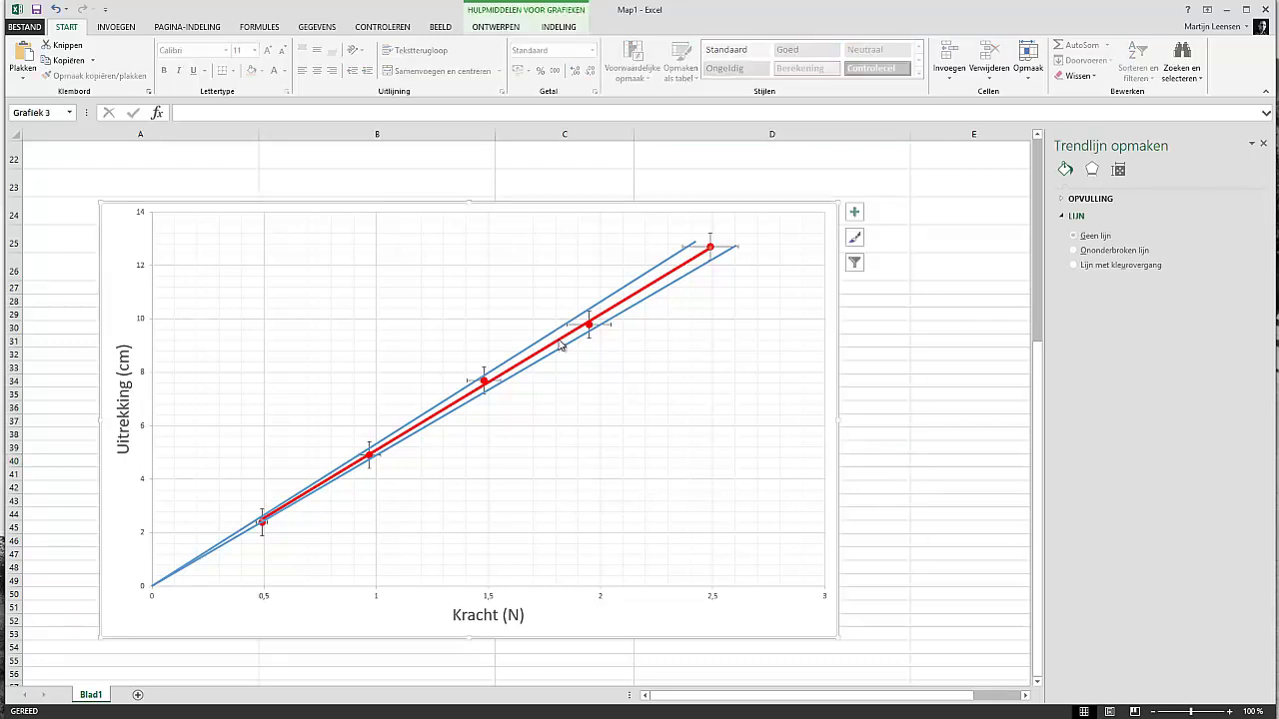
click(612, 431)
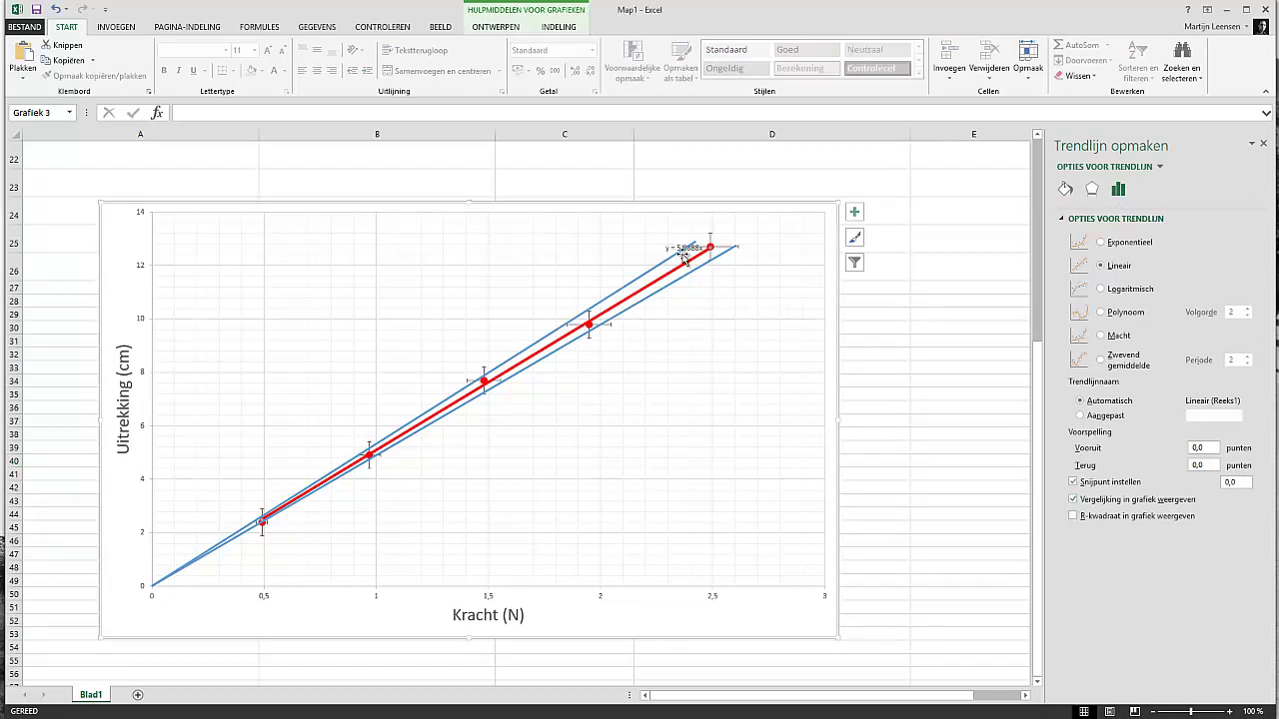
click(678, 244)
drag(674, 244, 538, 232)
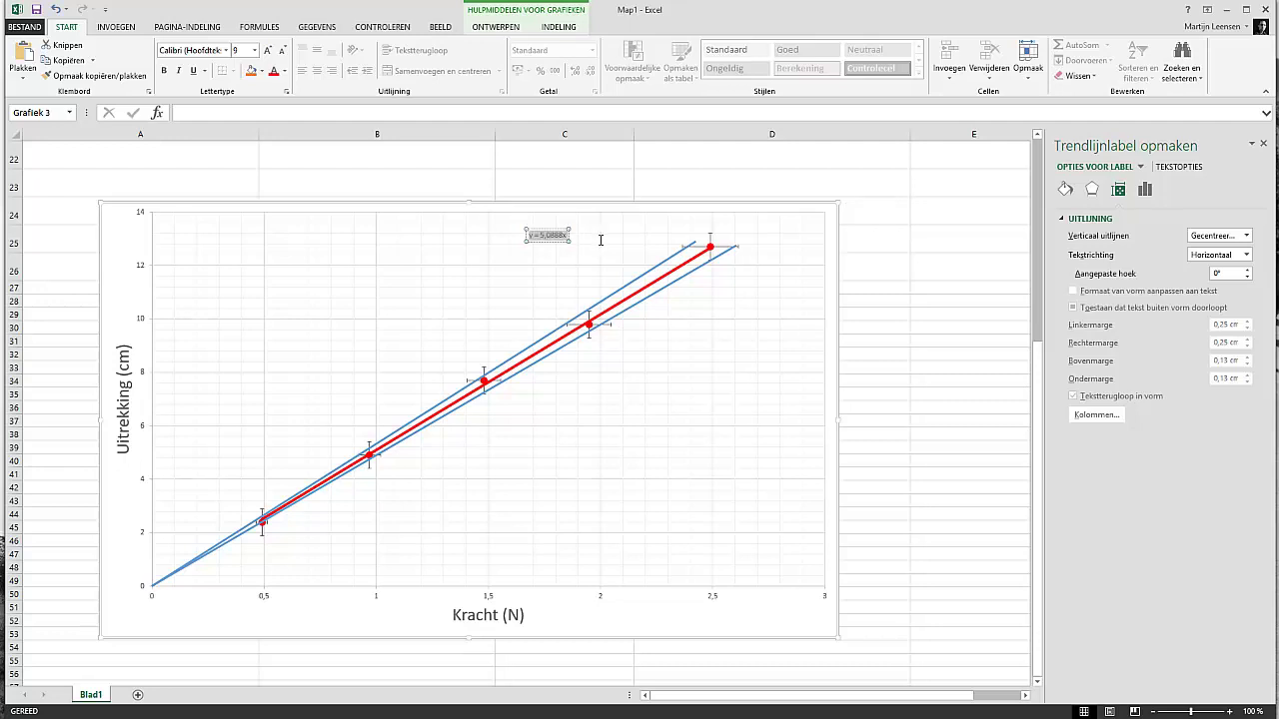
click(254, 50)
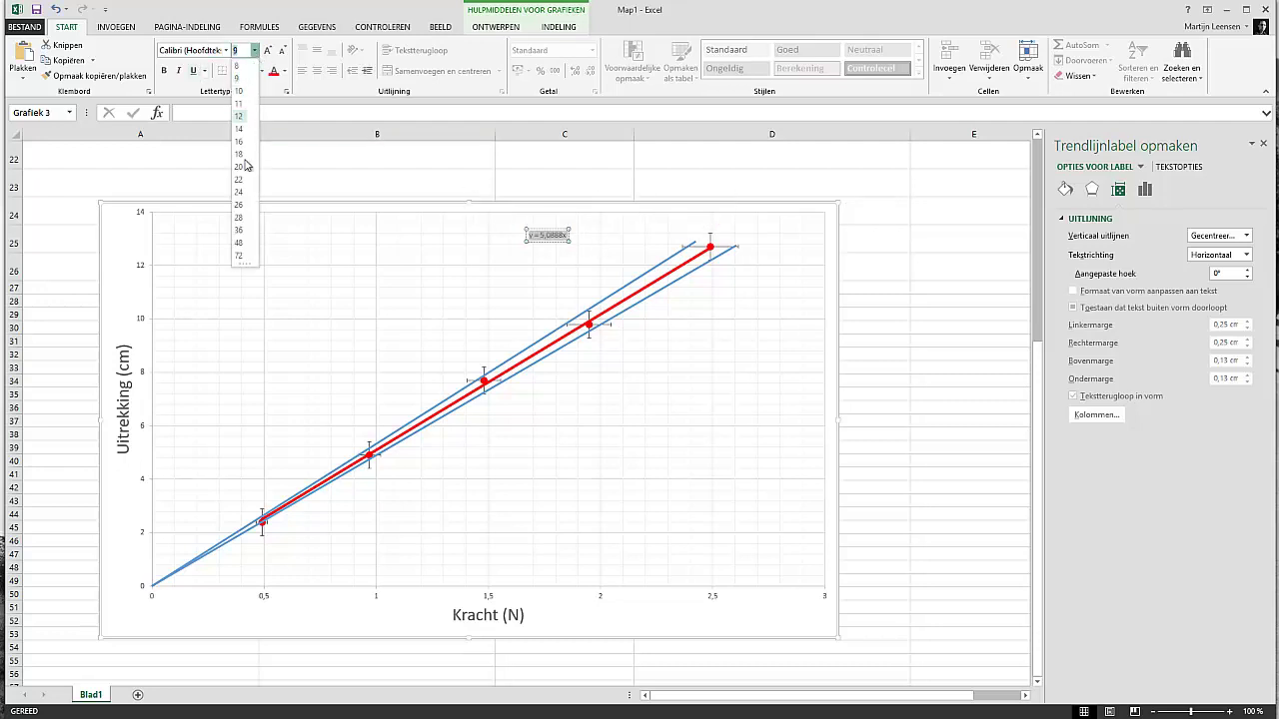
click(238, 166)
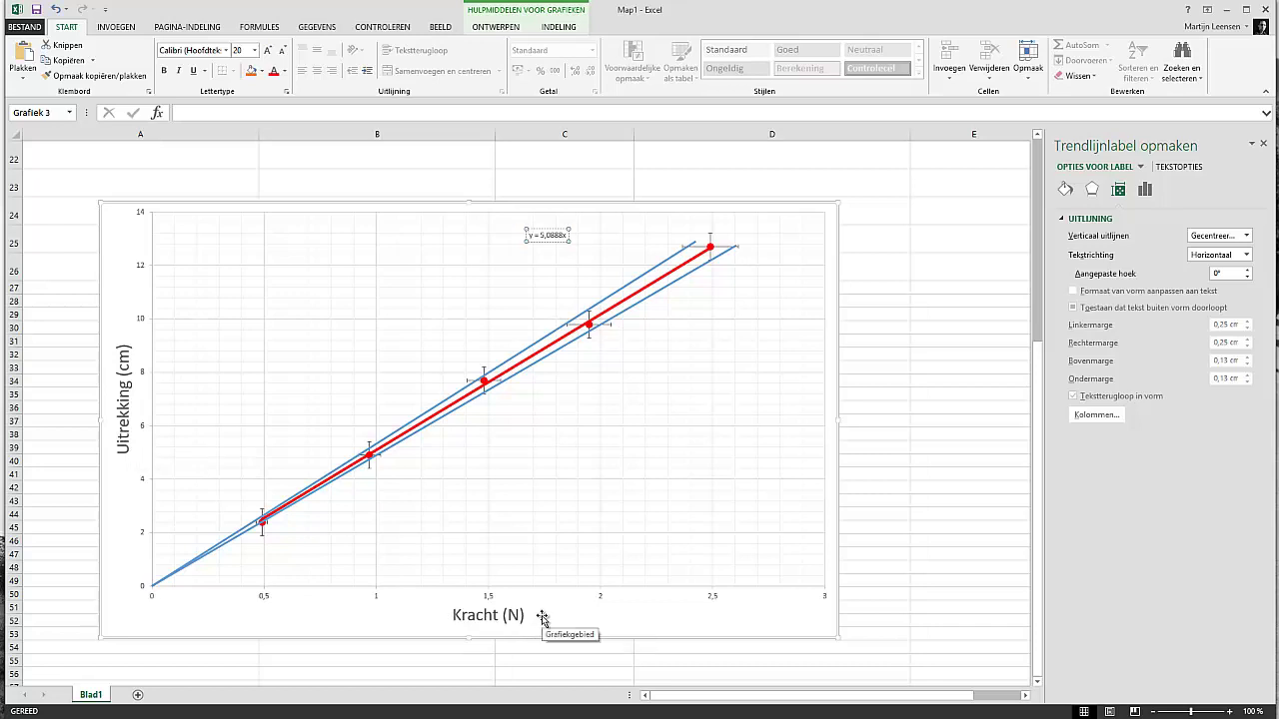
click(512, 360)
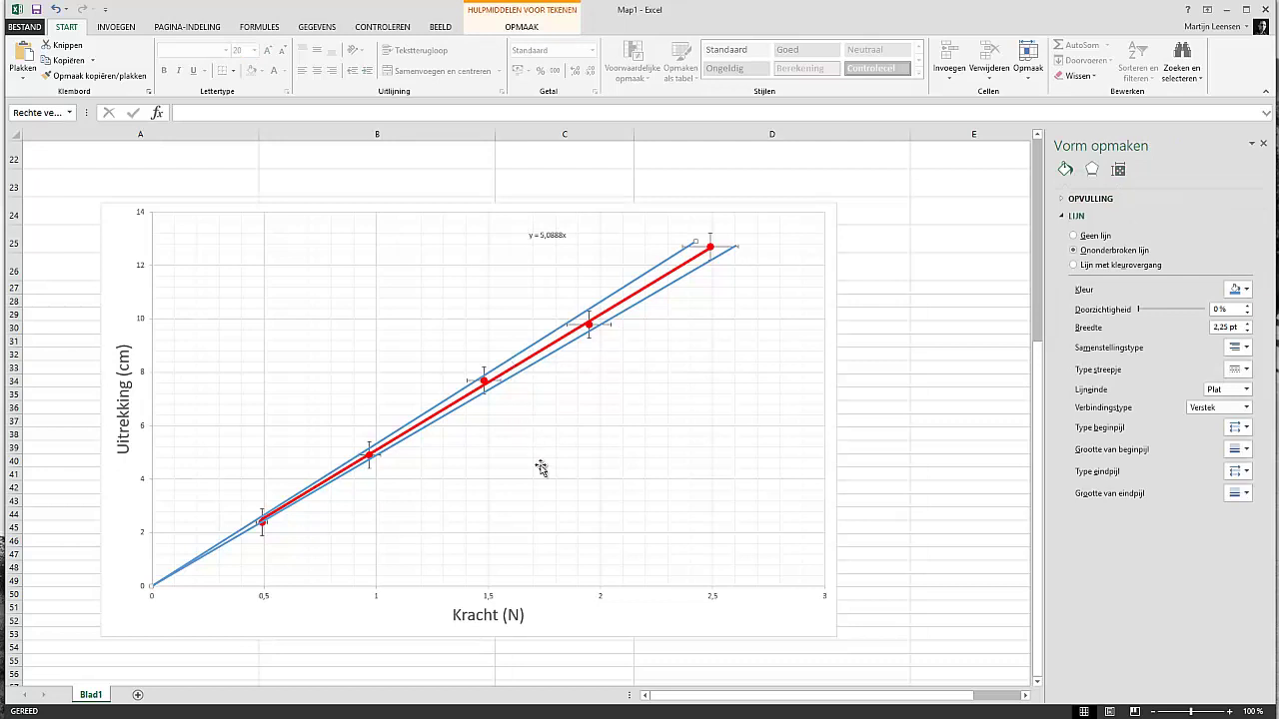